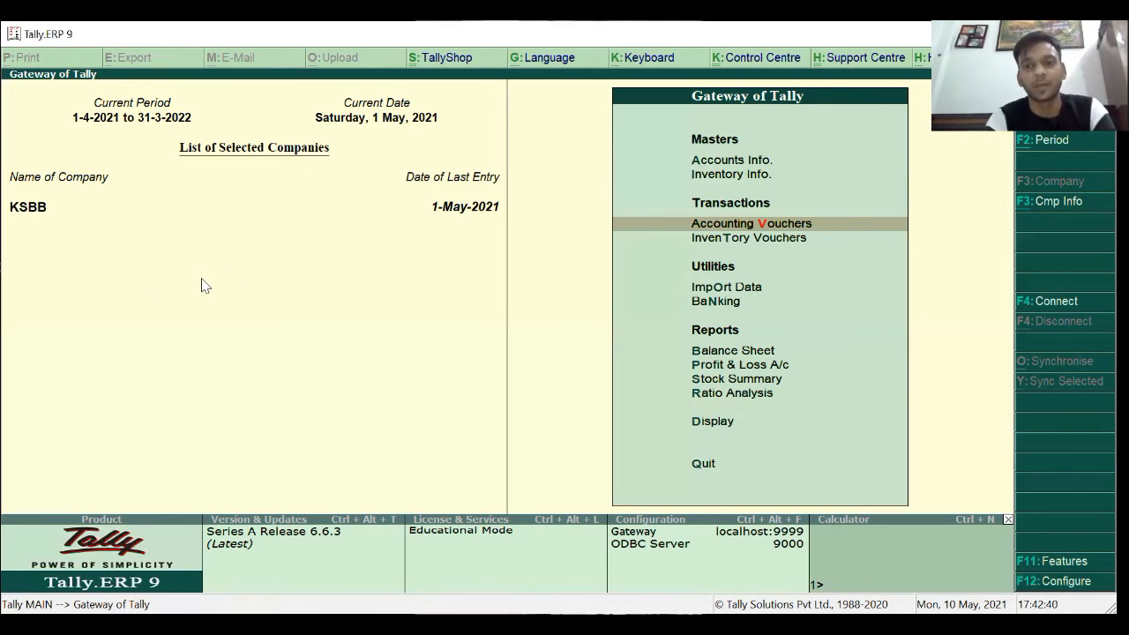
Go to Inventory Info > Stock Groups and start creating a single stock group.
key(Up)
key(Up)
key(Down)
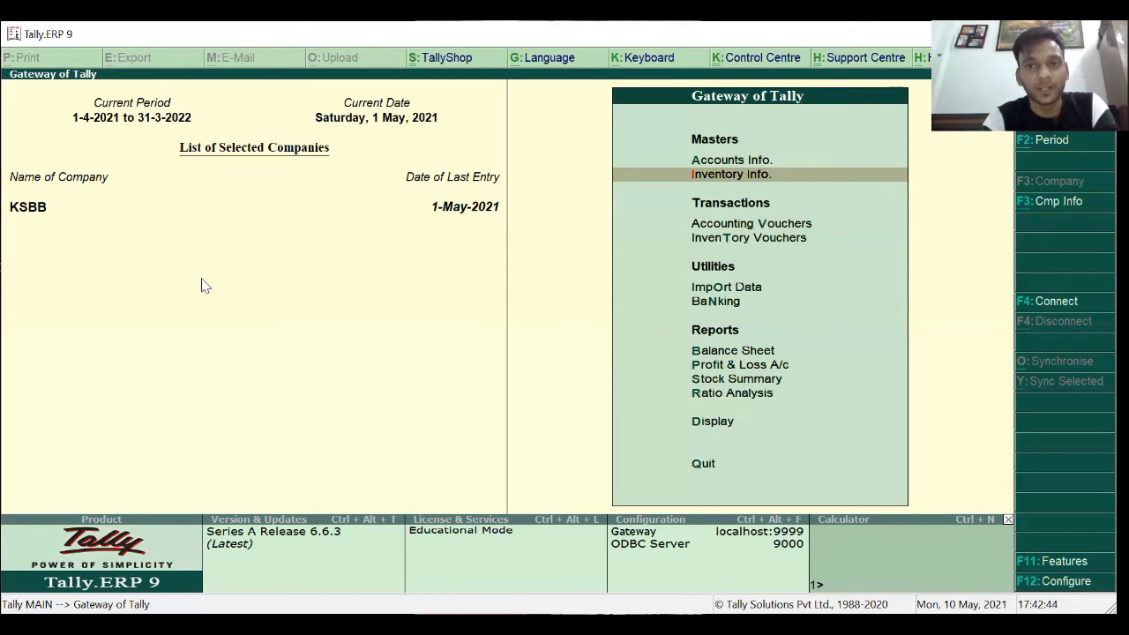
key(Return)
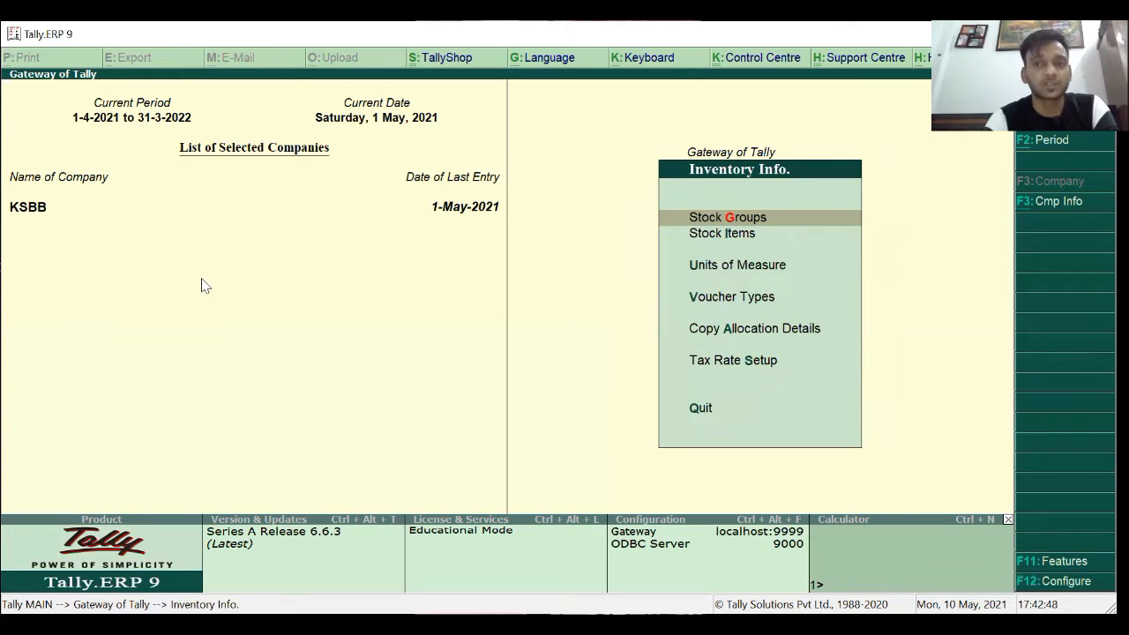
key(Return)
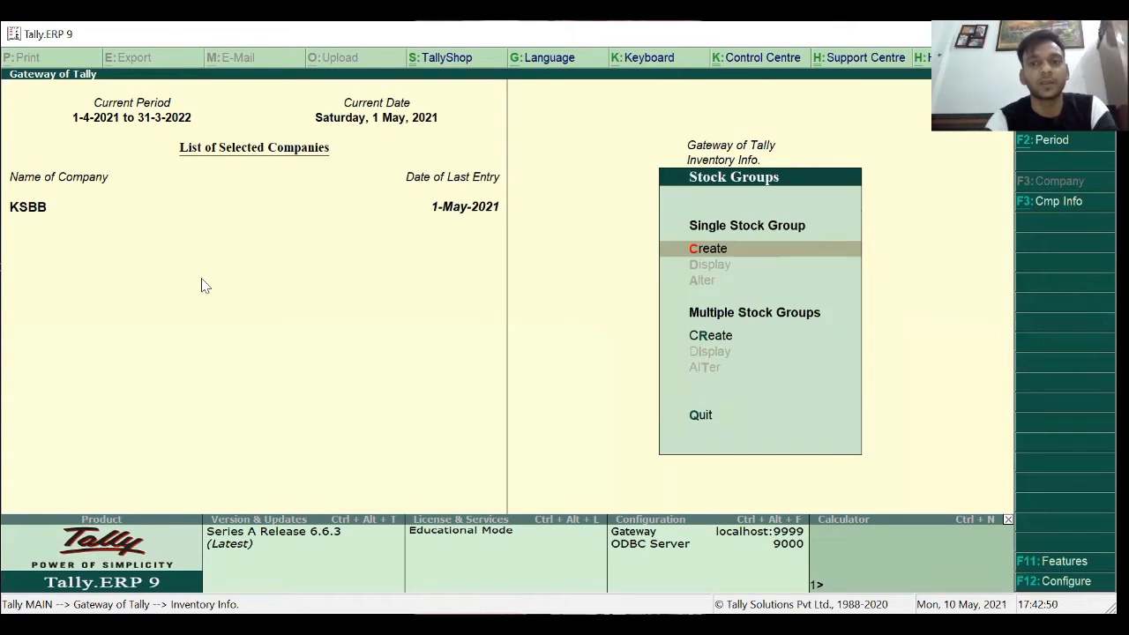
key(Return)
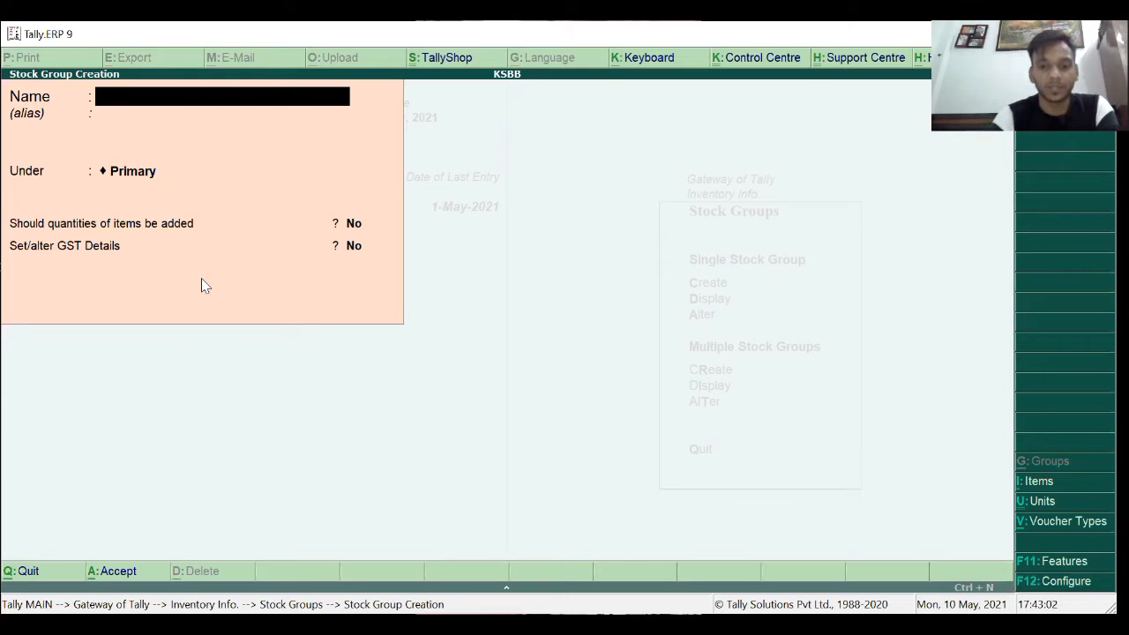
Create the stock group Laptop under Primary and save it.
text(Laptop)
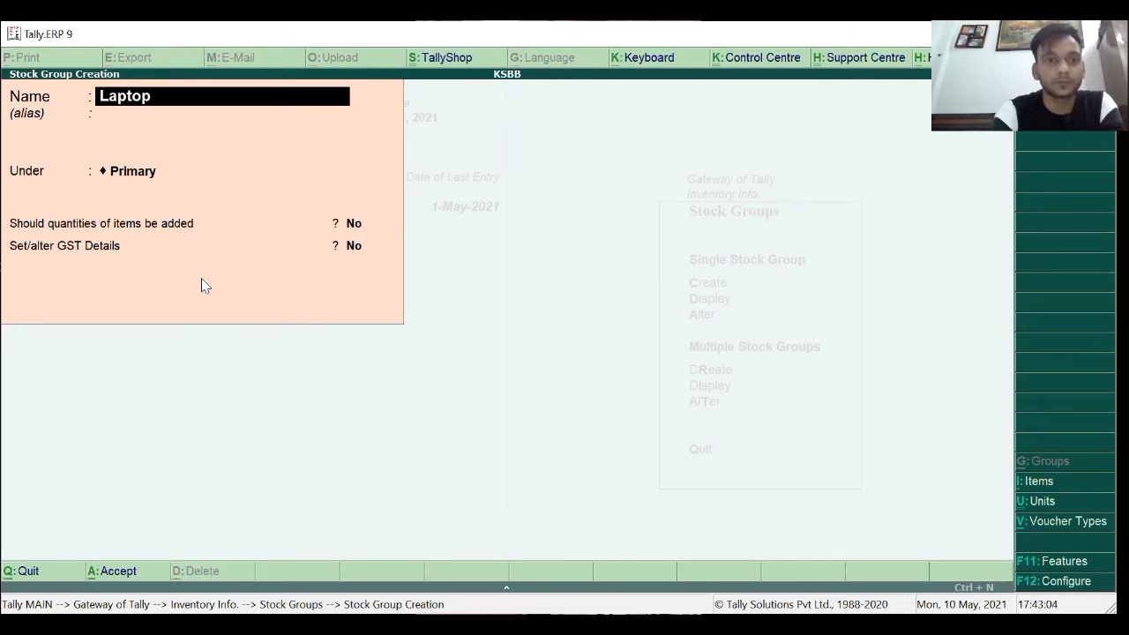
key(Return)
key(Return)
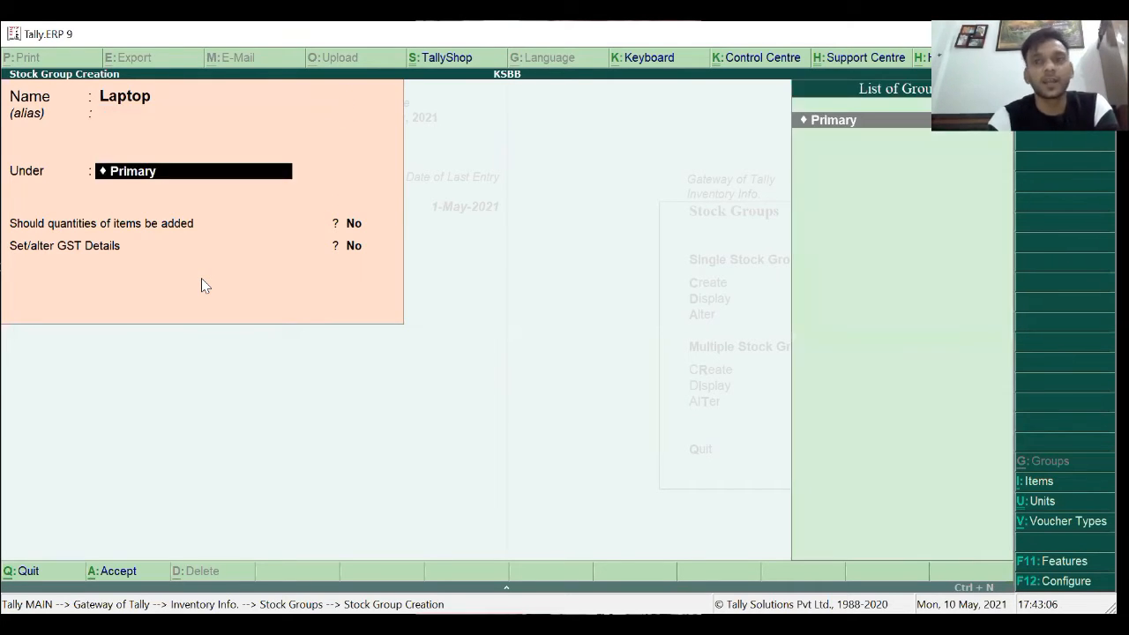
key(Return)
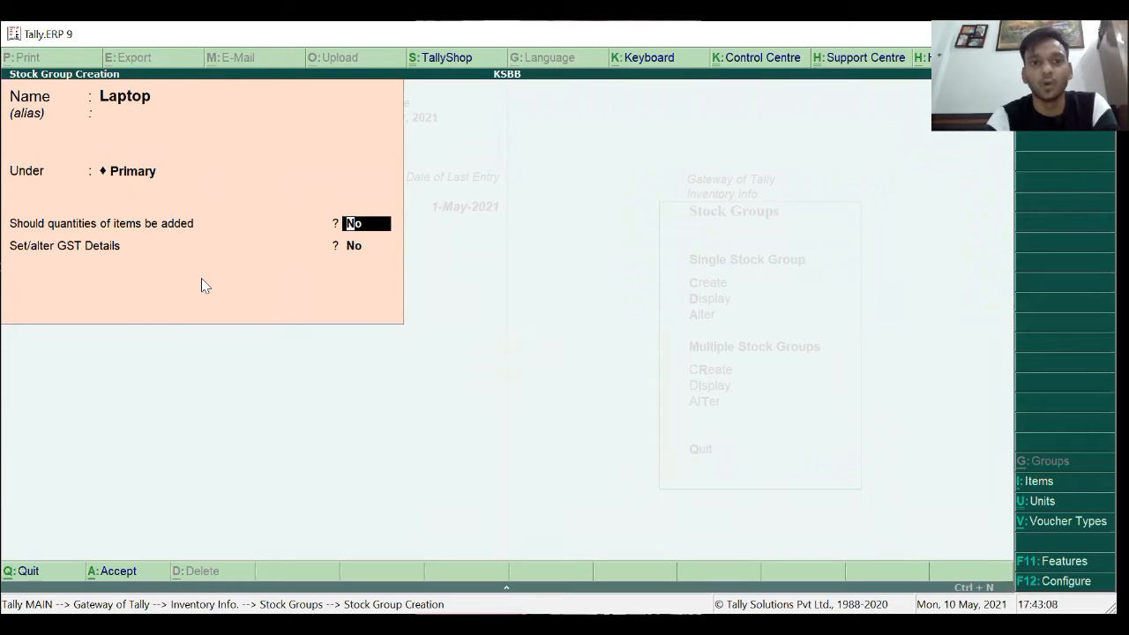
key(Return)
key(Return)
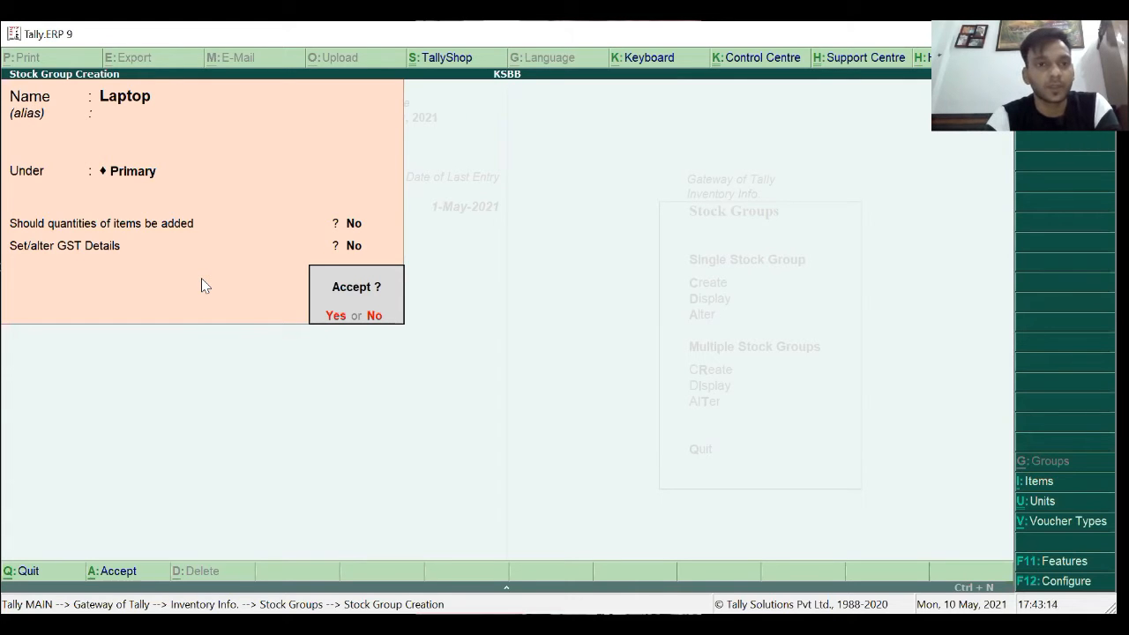
key(Return)
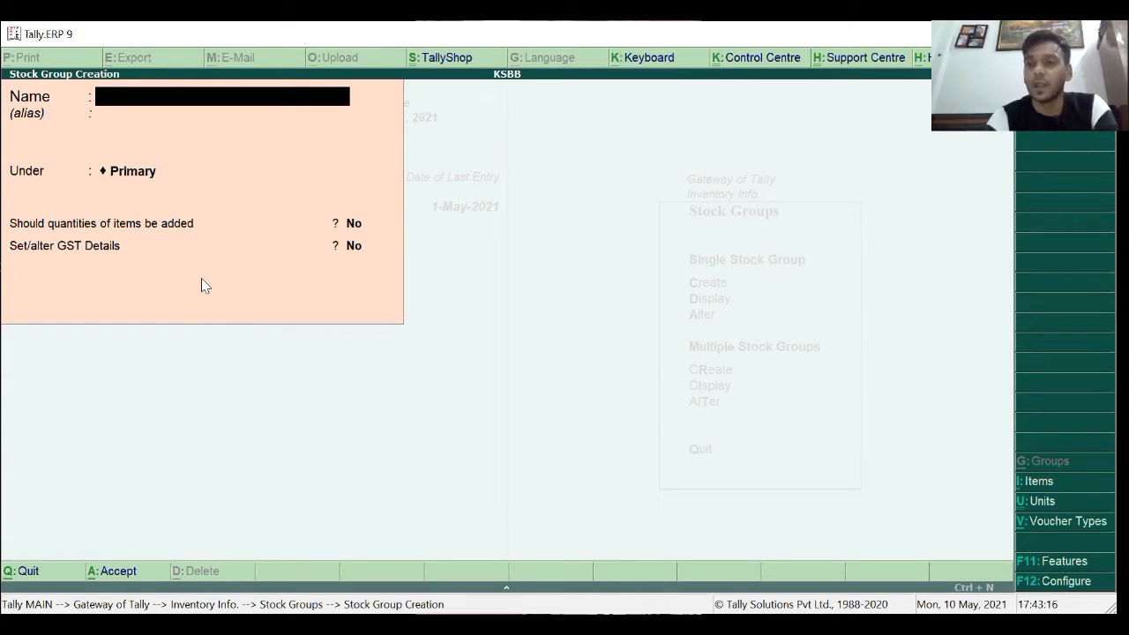
Add the stock group LED TV under Primary, then leave the creation form.
text(LED TV)
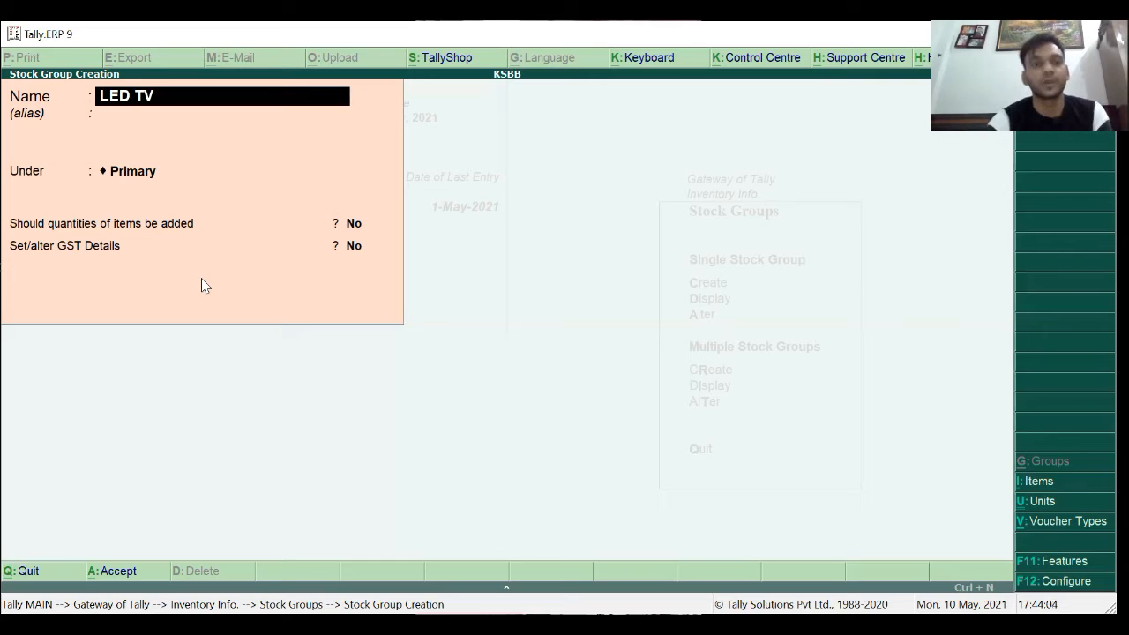
key(Return)
key(Return)
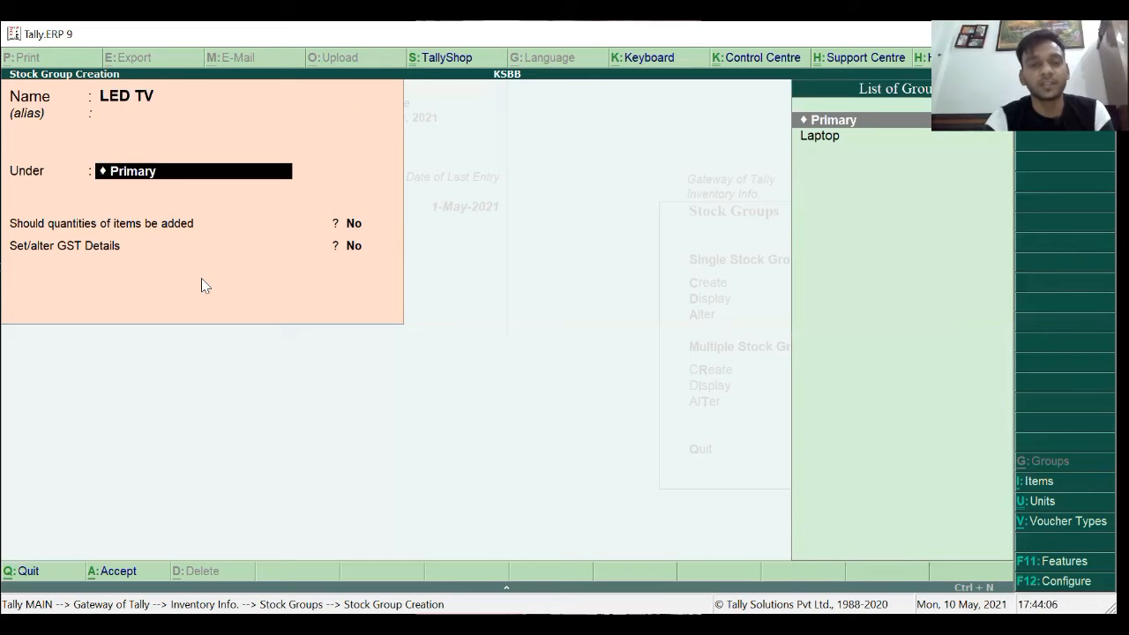
key(Return)
key(Return)
key(Return)
key(Return)
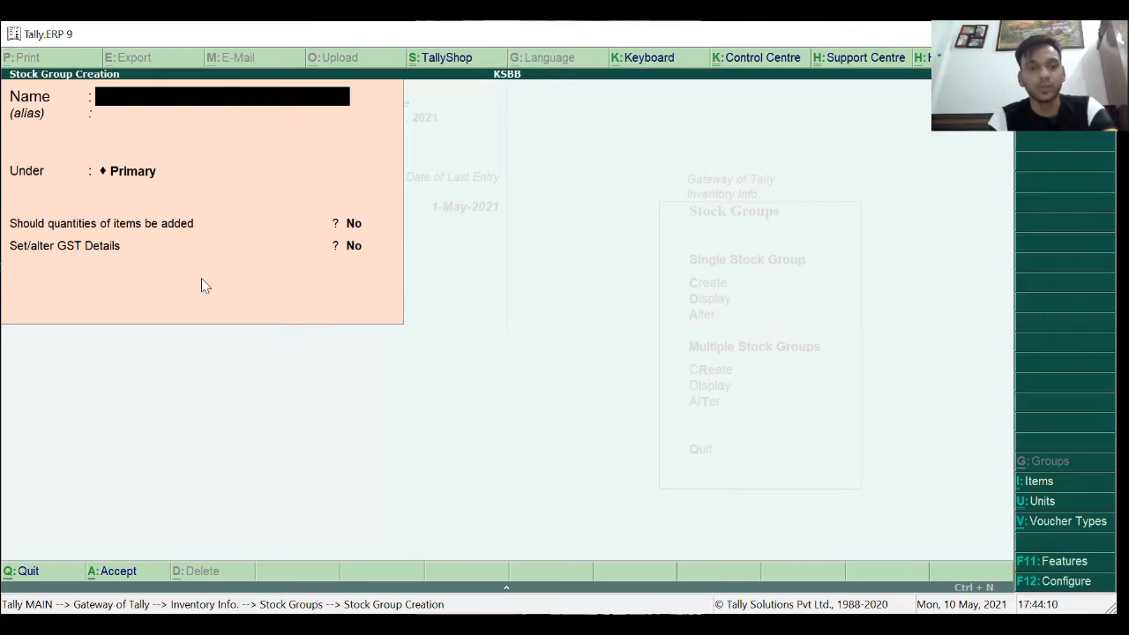
key(Escape)
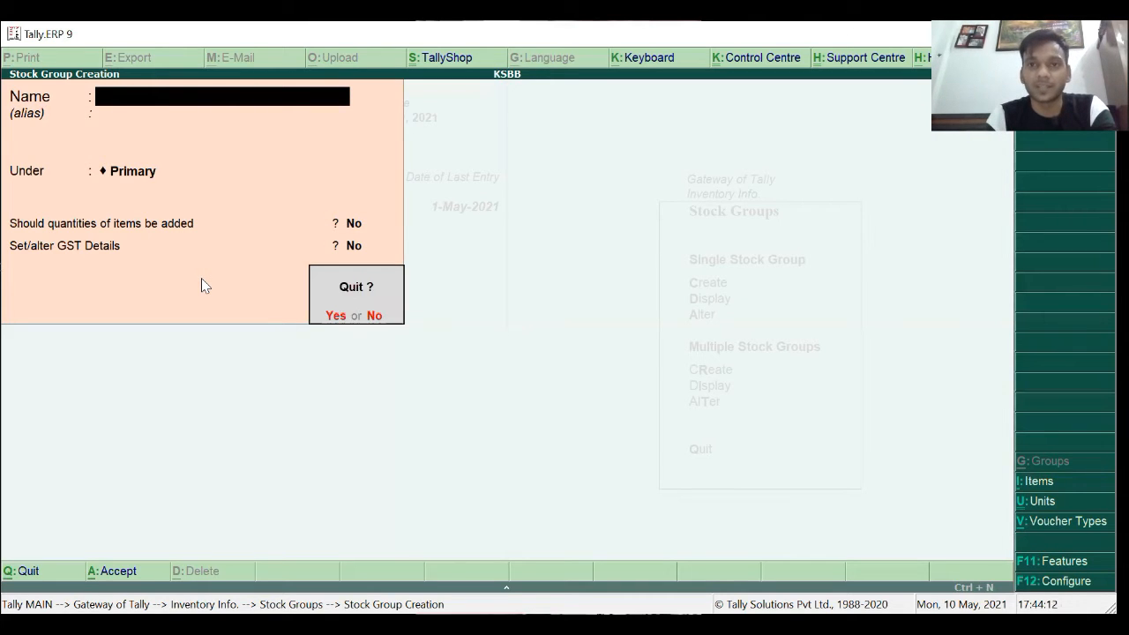
Quit stock group creation and open stock item creation from Inventory Info.
key(y)
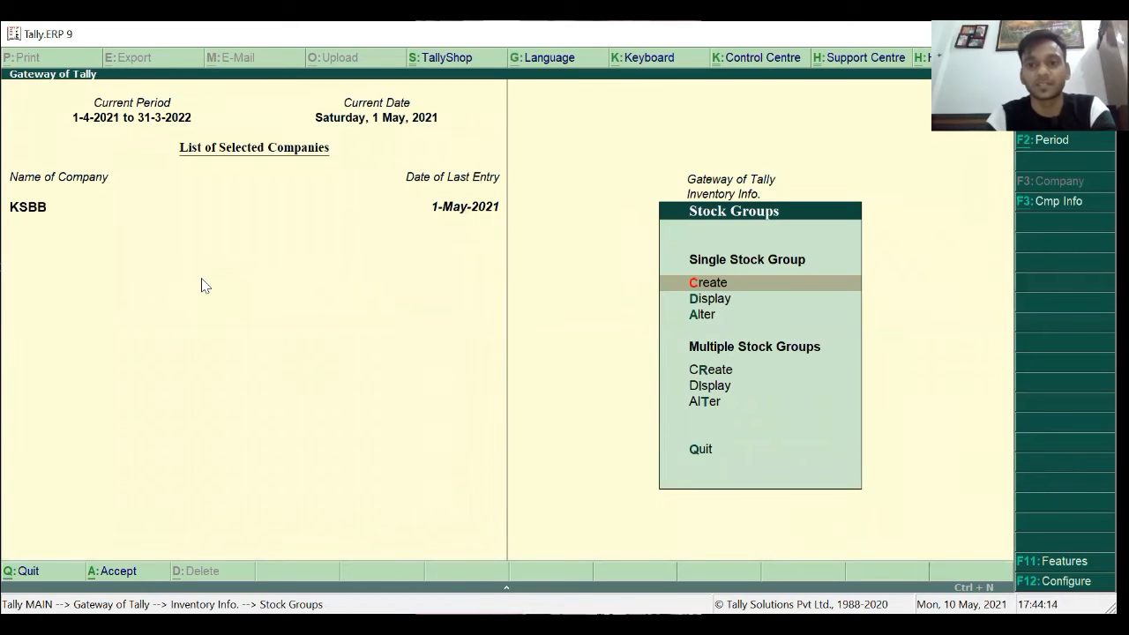
key(Escape)
key(Down)
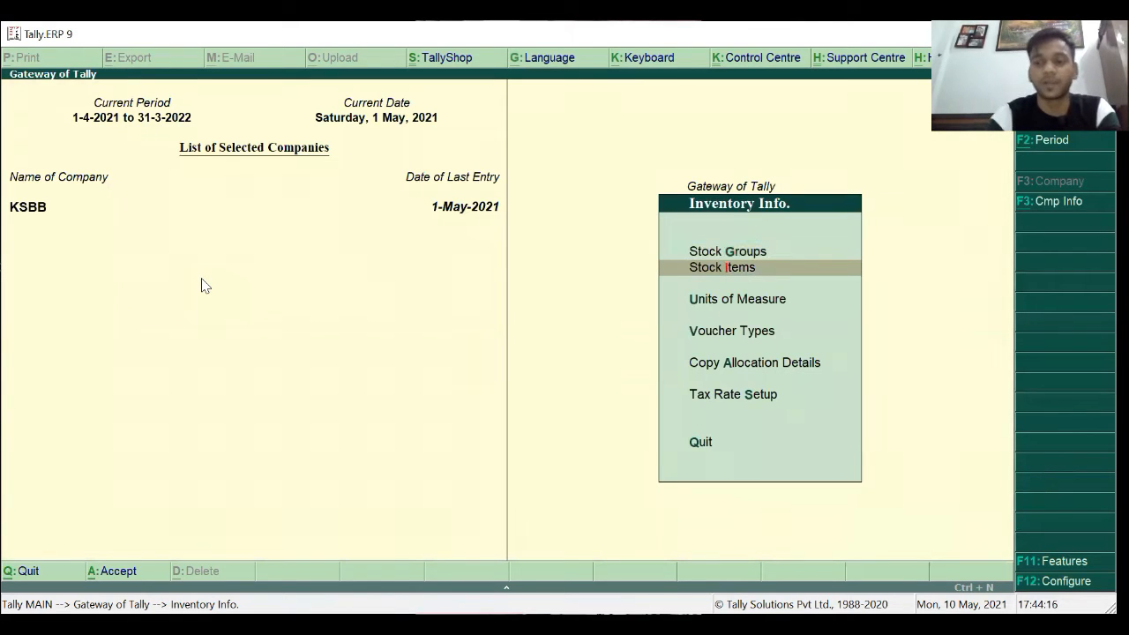
key(Return)
key(Return)
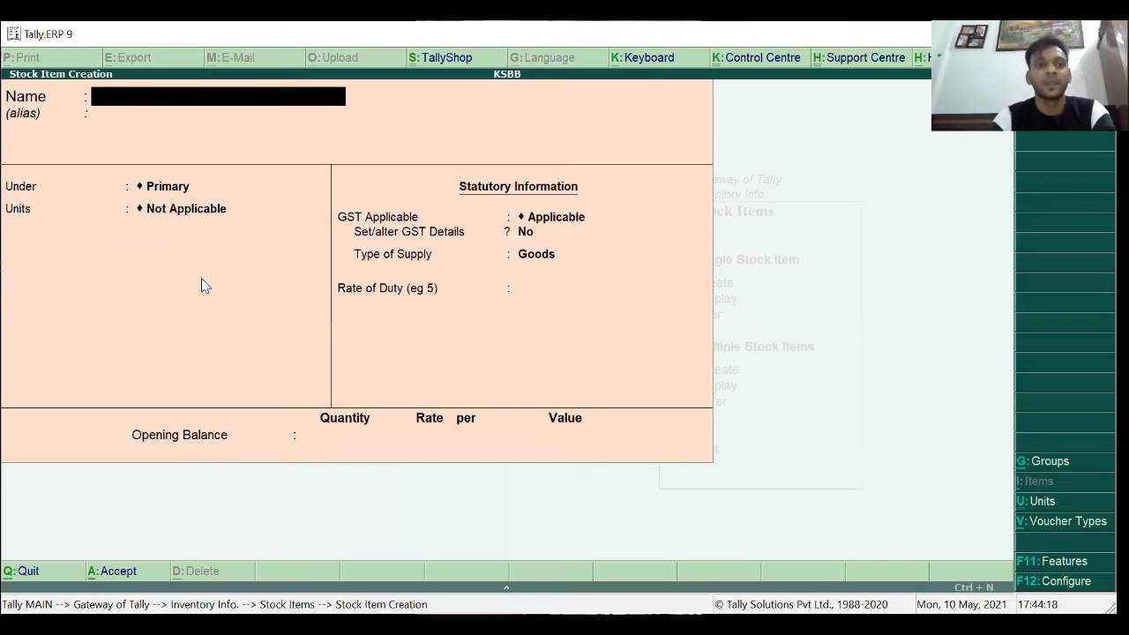
Enter stock item HP Laptop under the Laptop group and start a new unit with Alt+C.
text(HP)
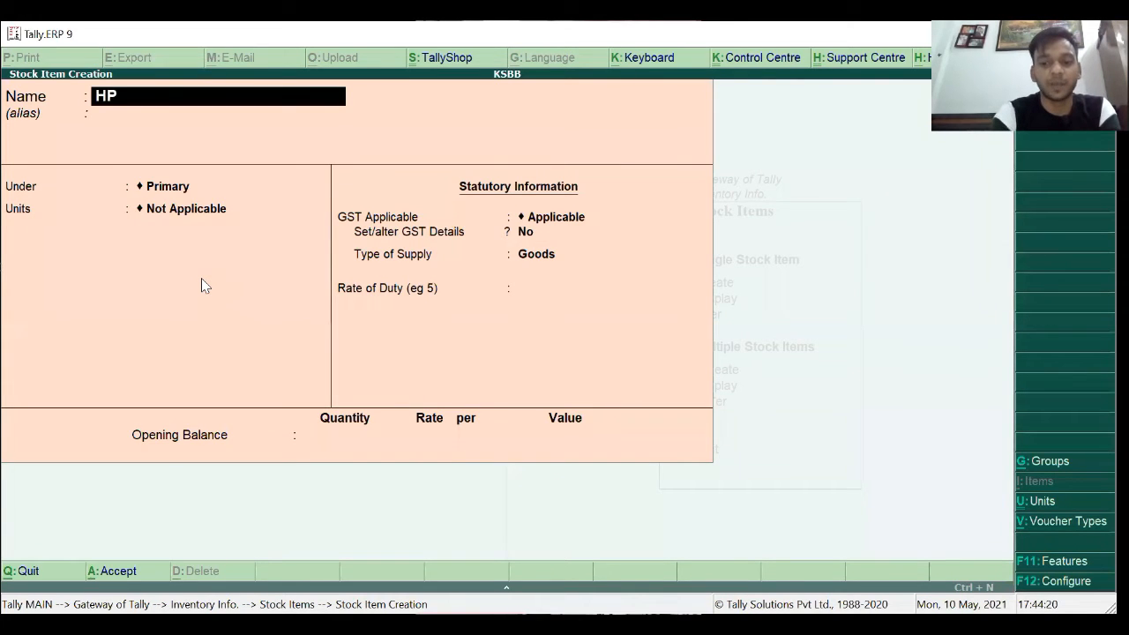
text( Laptop)
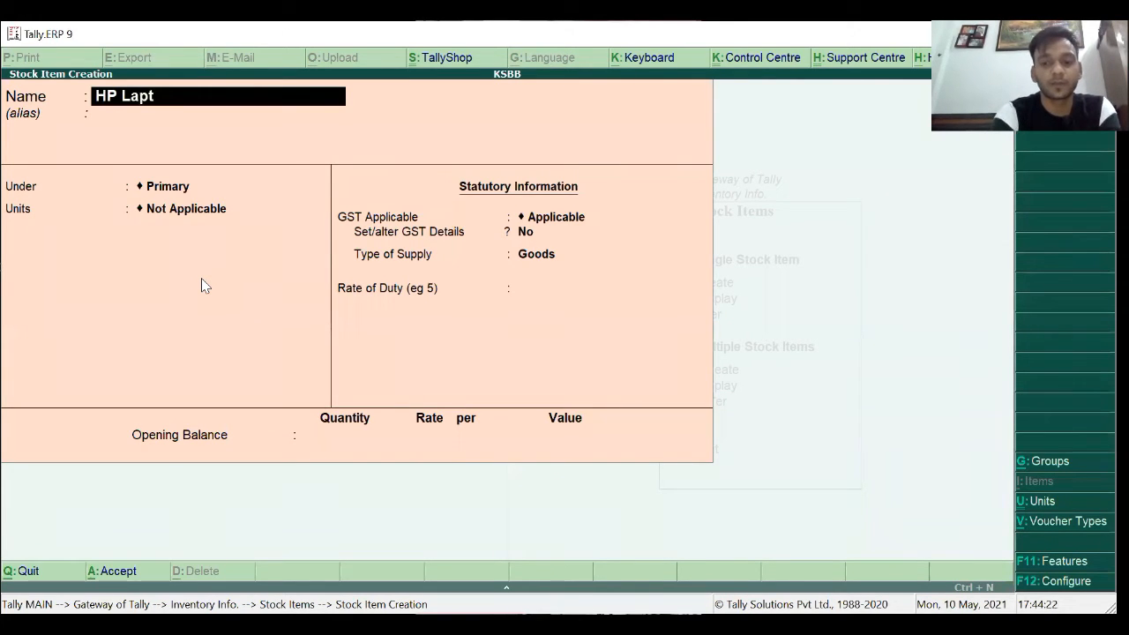
key(Return)
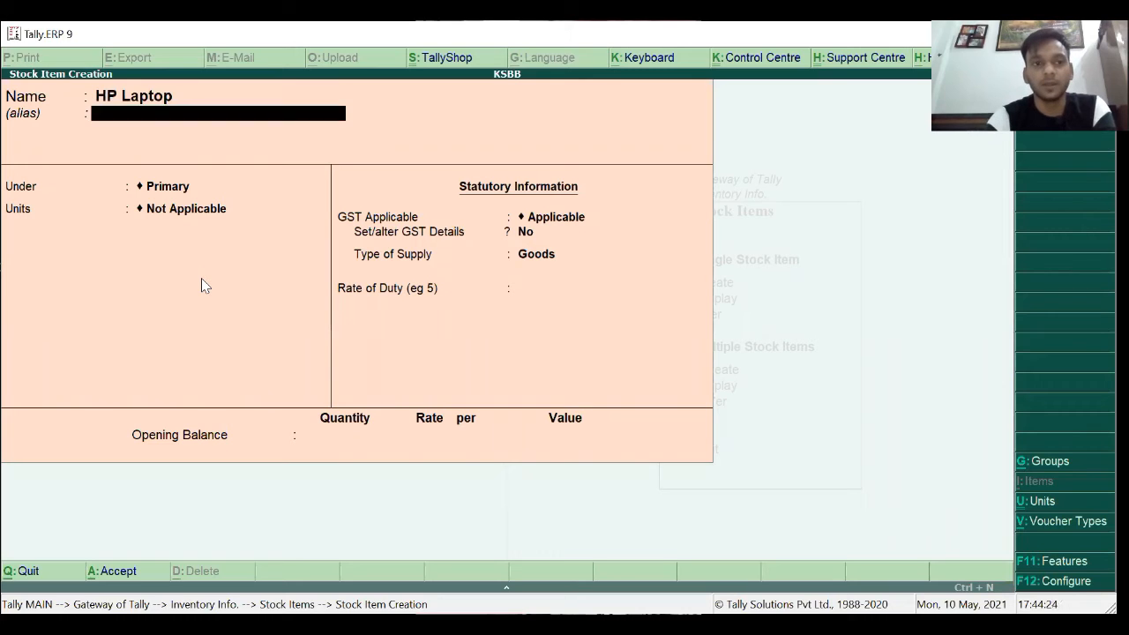
key(Return)
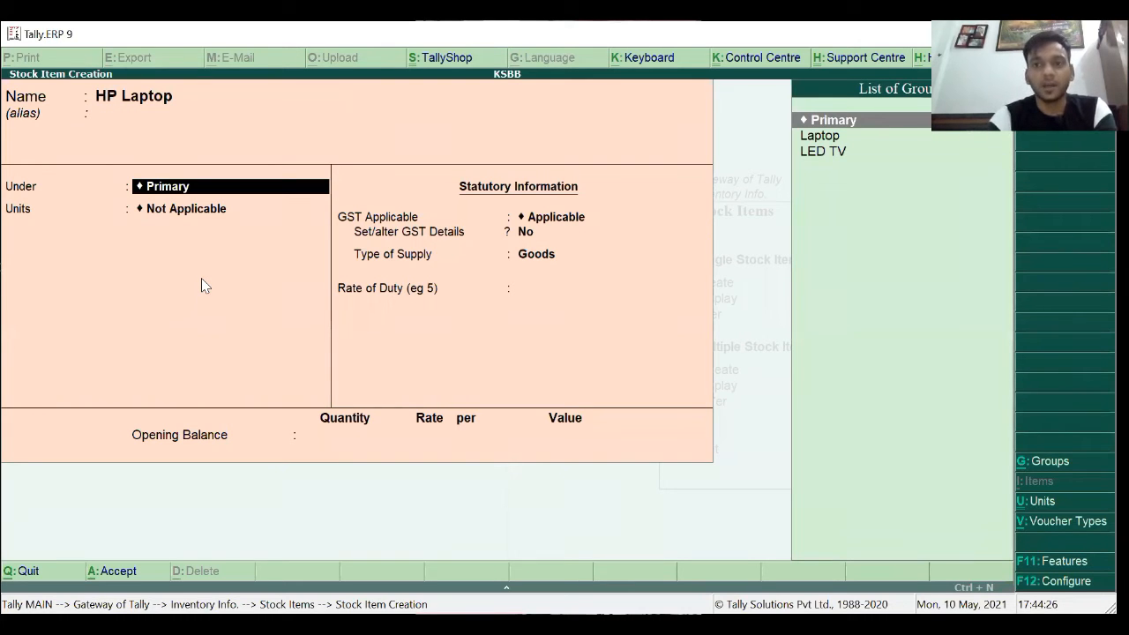
key(Down)
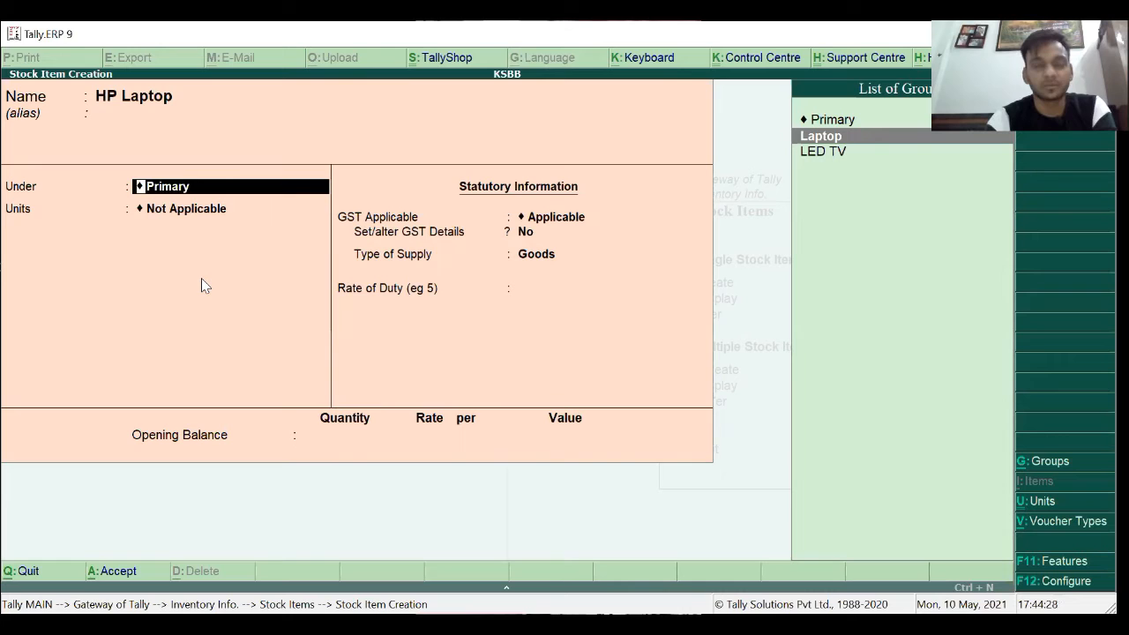
key(Return)
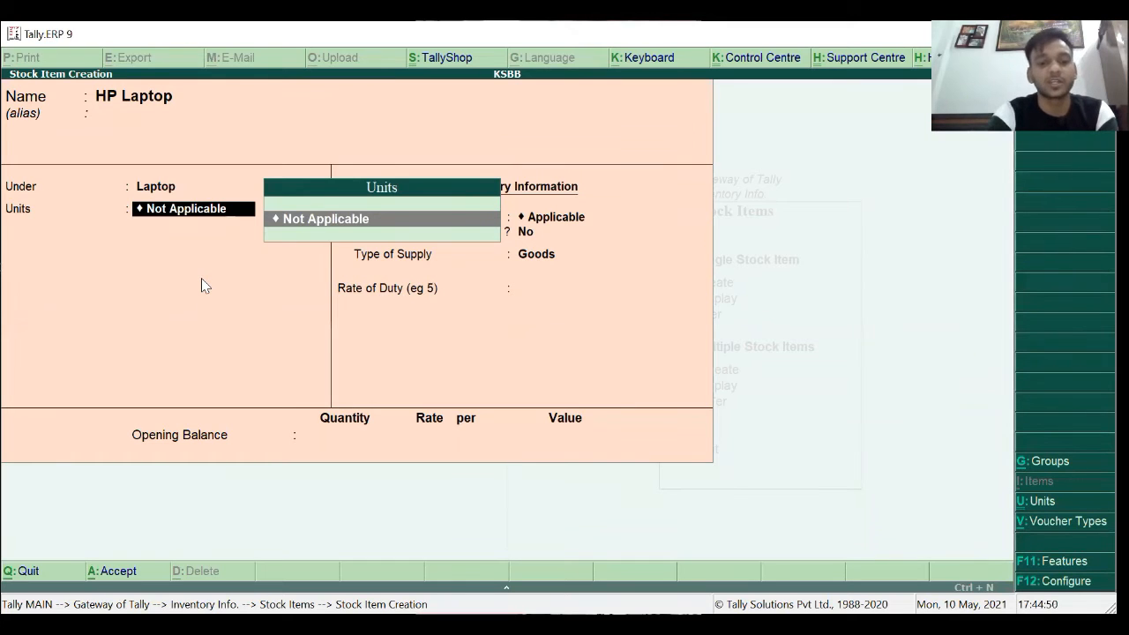
key(alt+c)
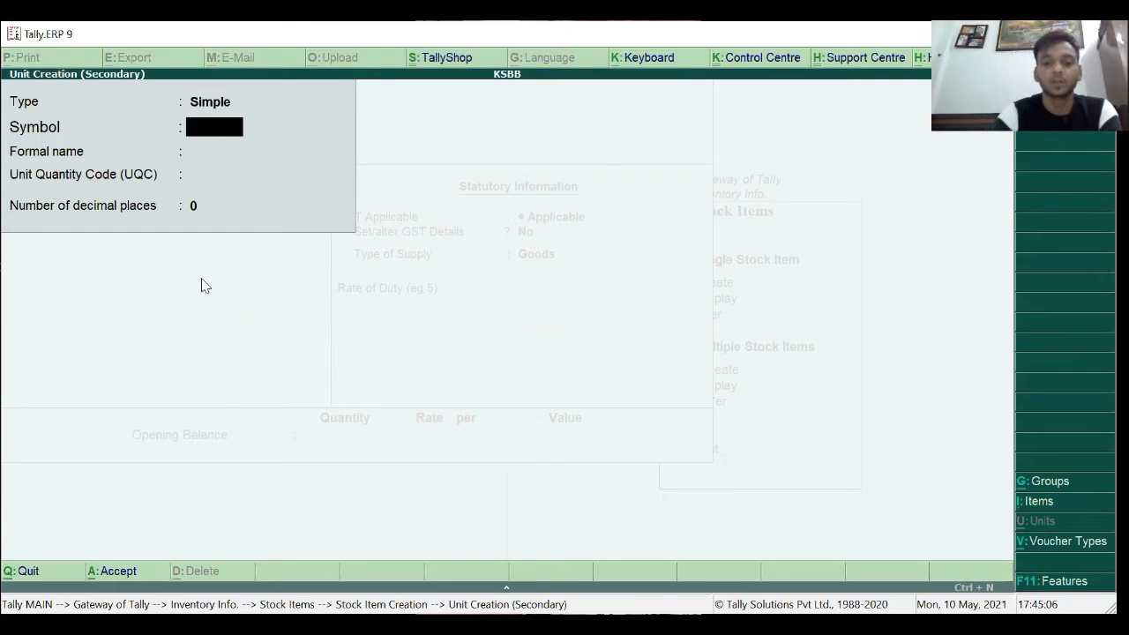
Create unit PCS, formal name Pieces, UQC PCS-PIECES, 0 decimals, for HP Laptop.
text(p)
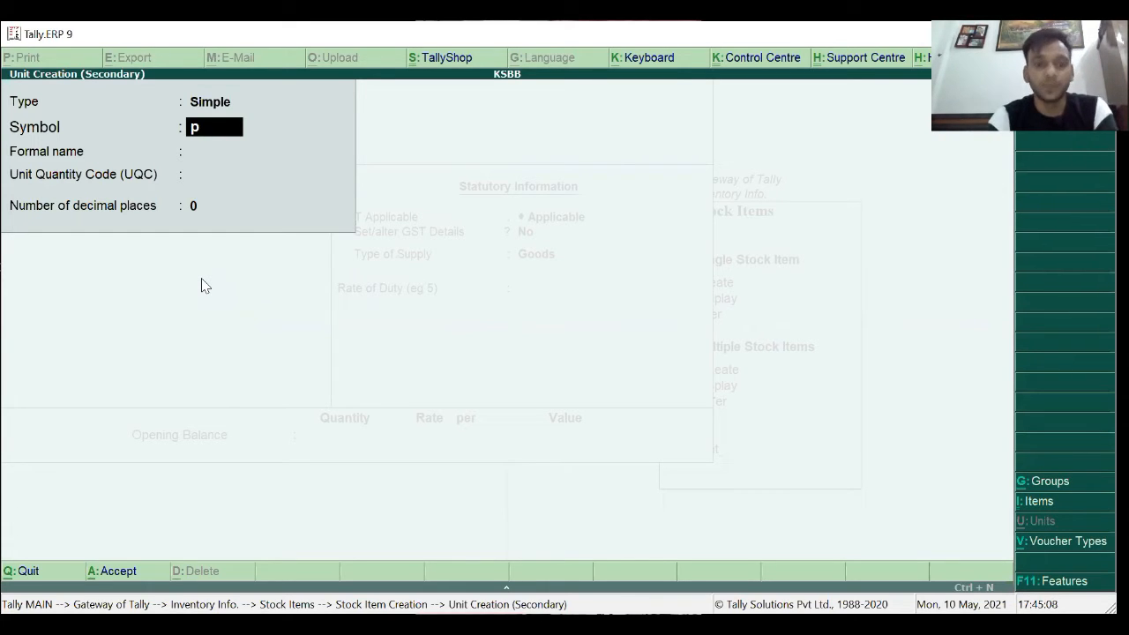
key(BackSpace)
text(PCS)
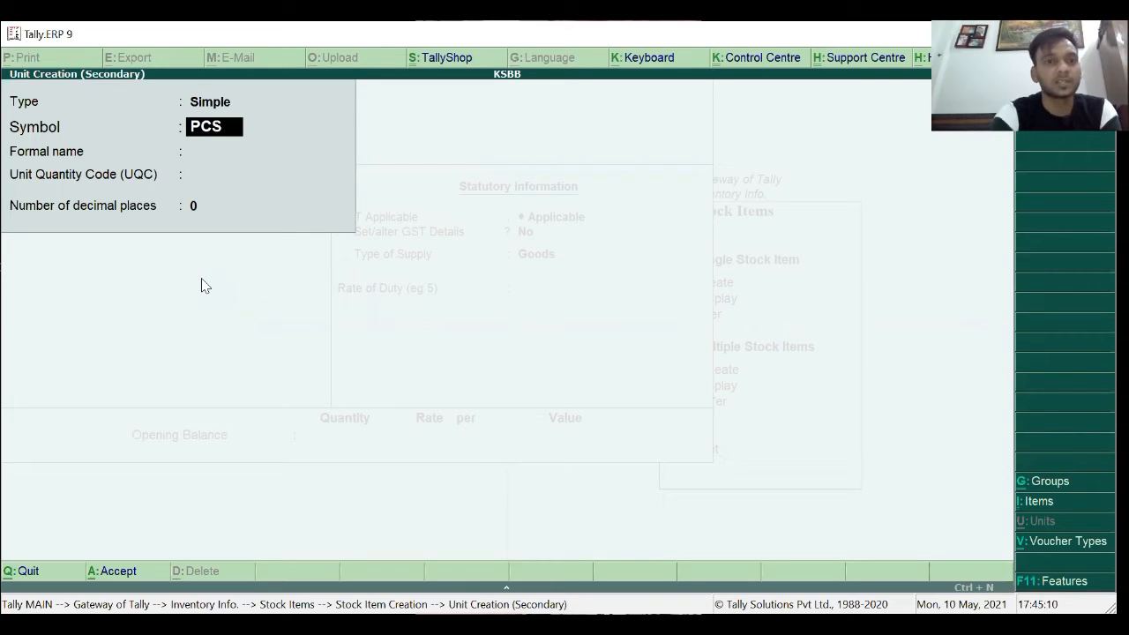
key(Return)
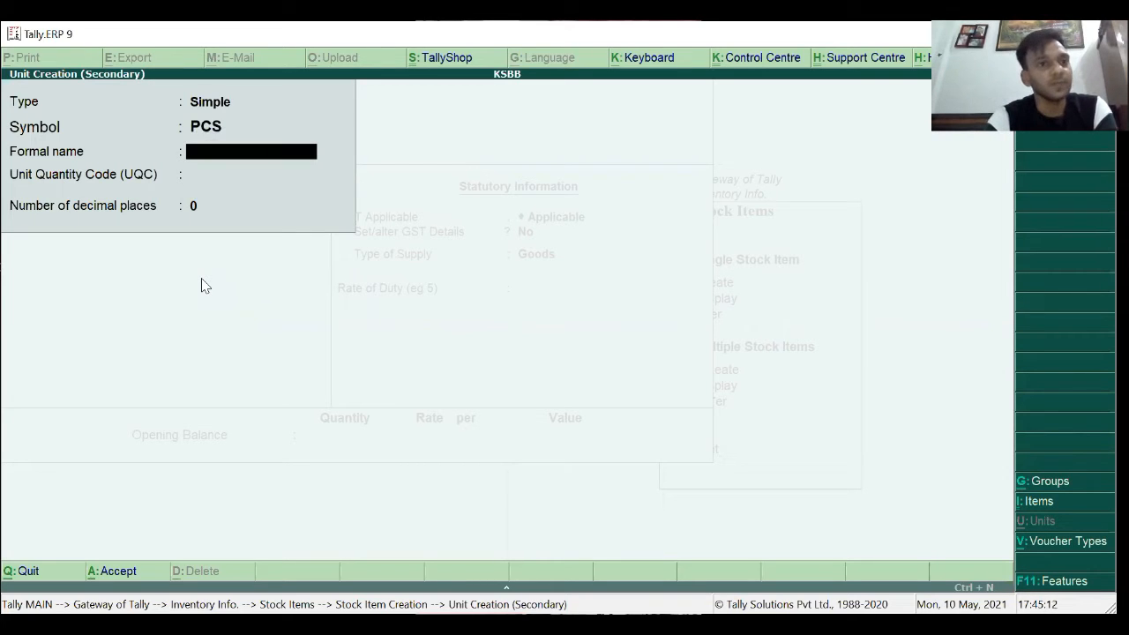
text(Pieces)
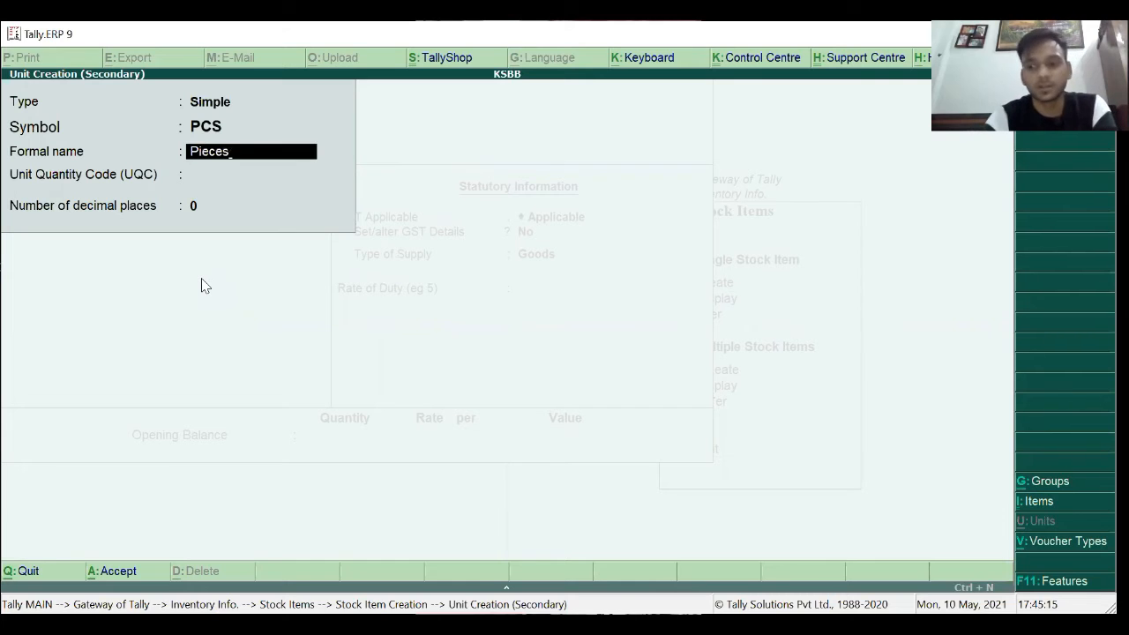
key(Return)
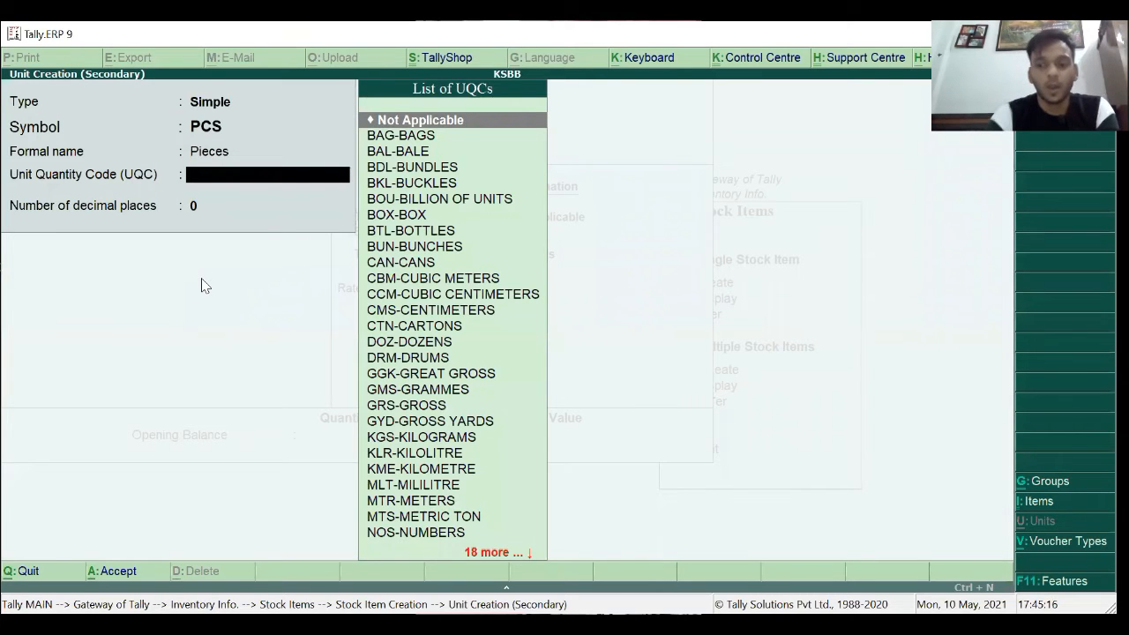
text(p)
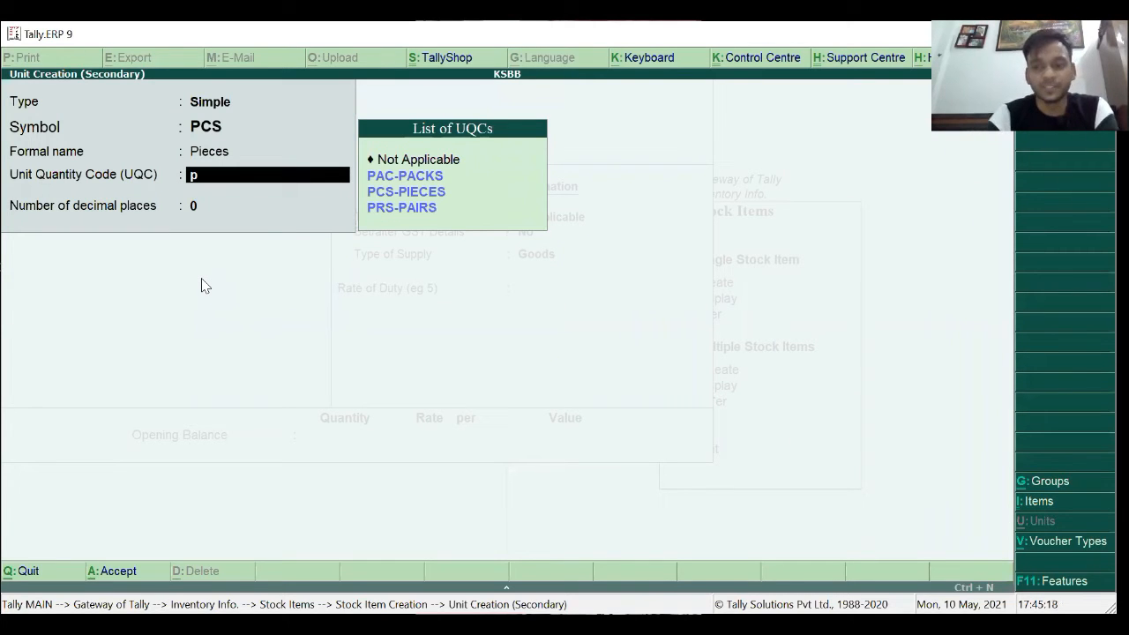
key(Down)
key(Down)
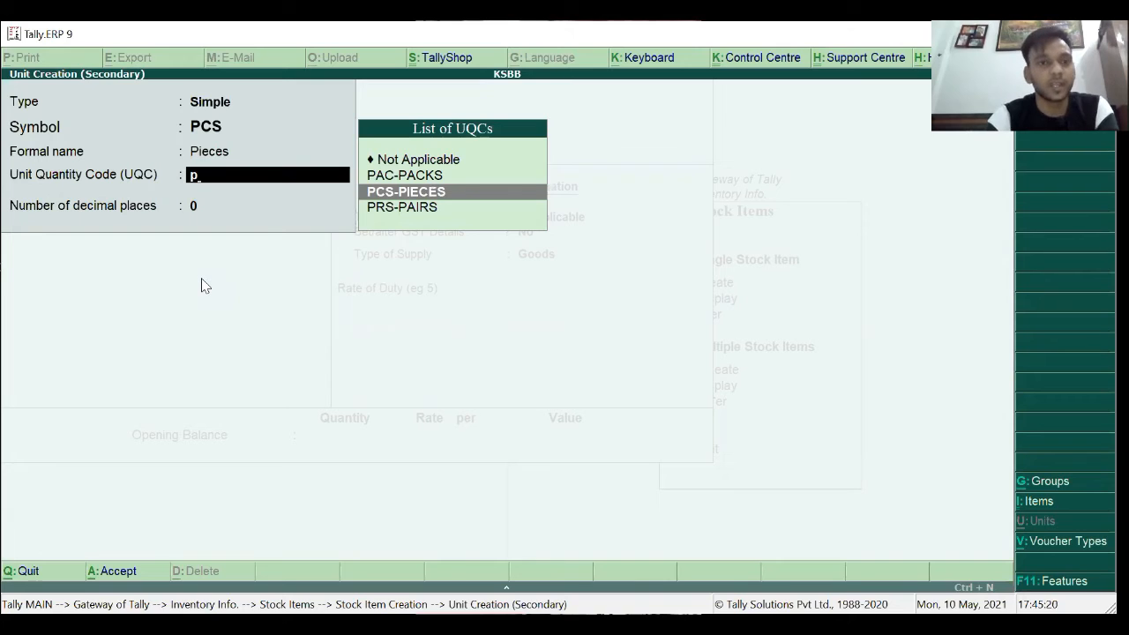
key(Return)
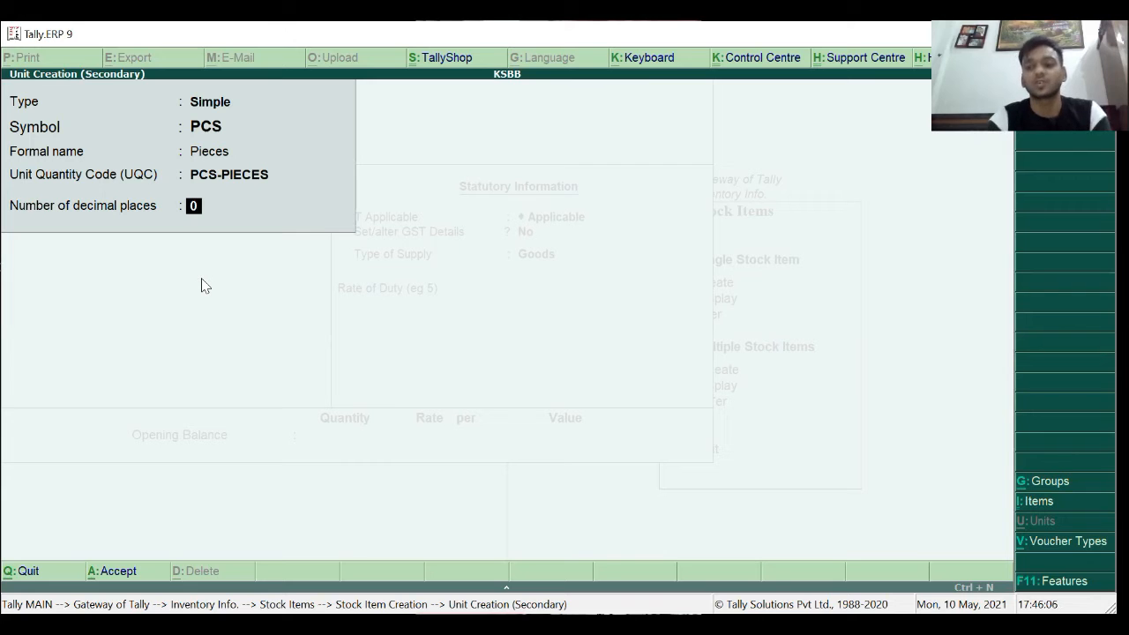
key(Return)
key(Return)
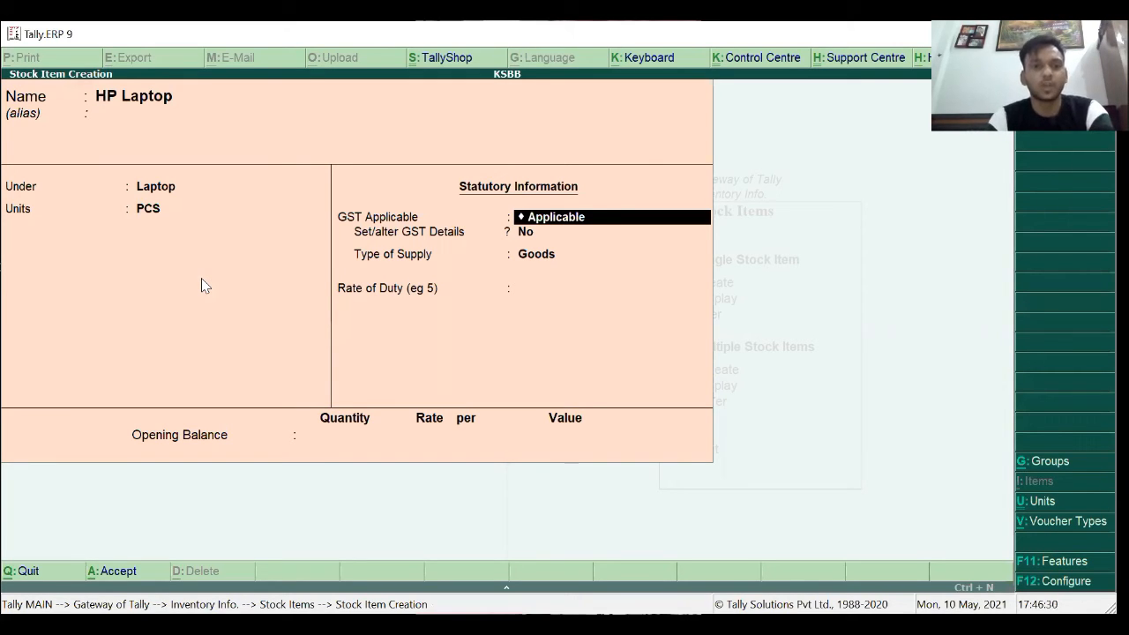
Abandon the unsaved stock item and open F11 Statutory & Taxation features.
key(Return)
key(Escape)
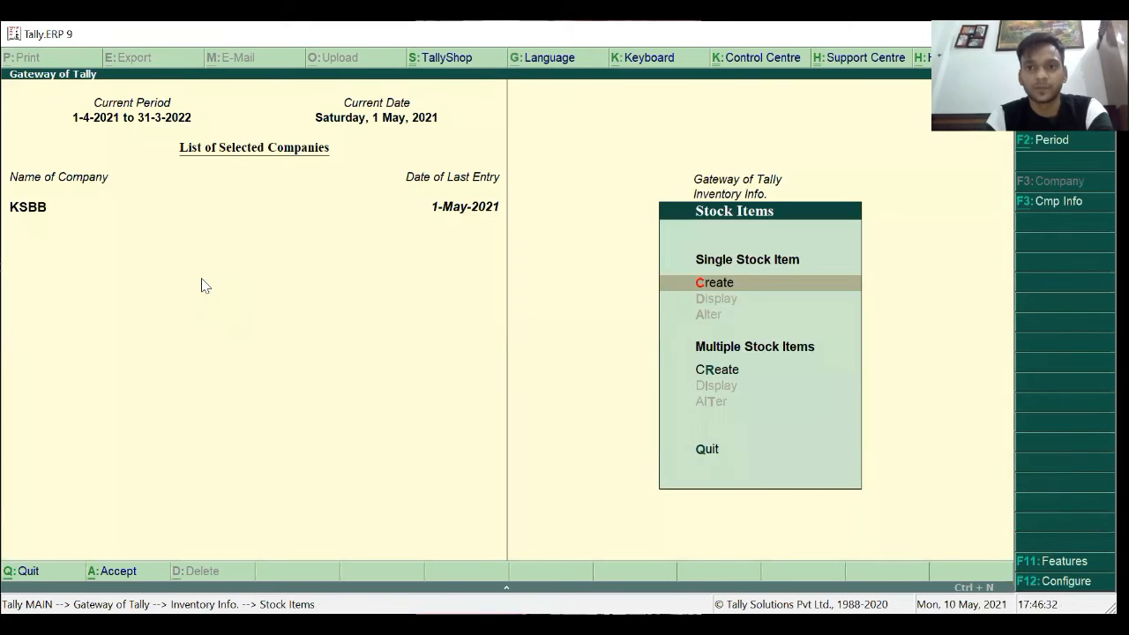
key(Escape)
key(Escape)
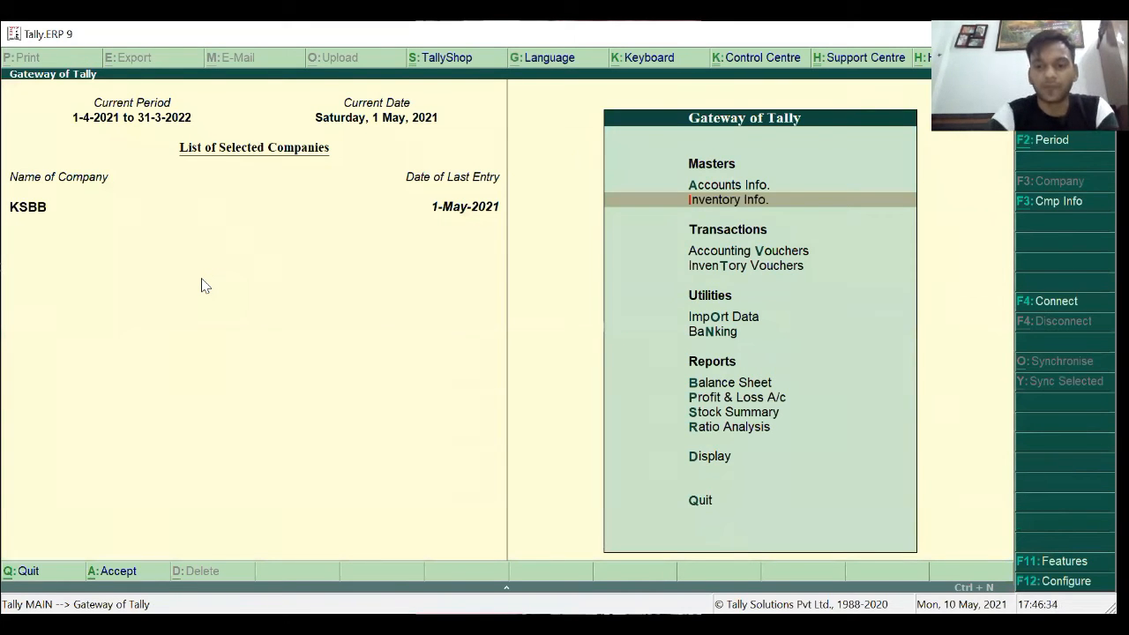
key(F11)
key(Down)
key(Down)
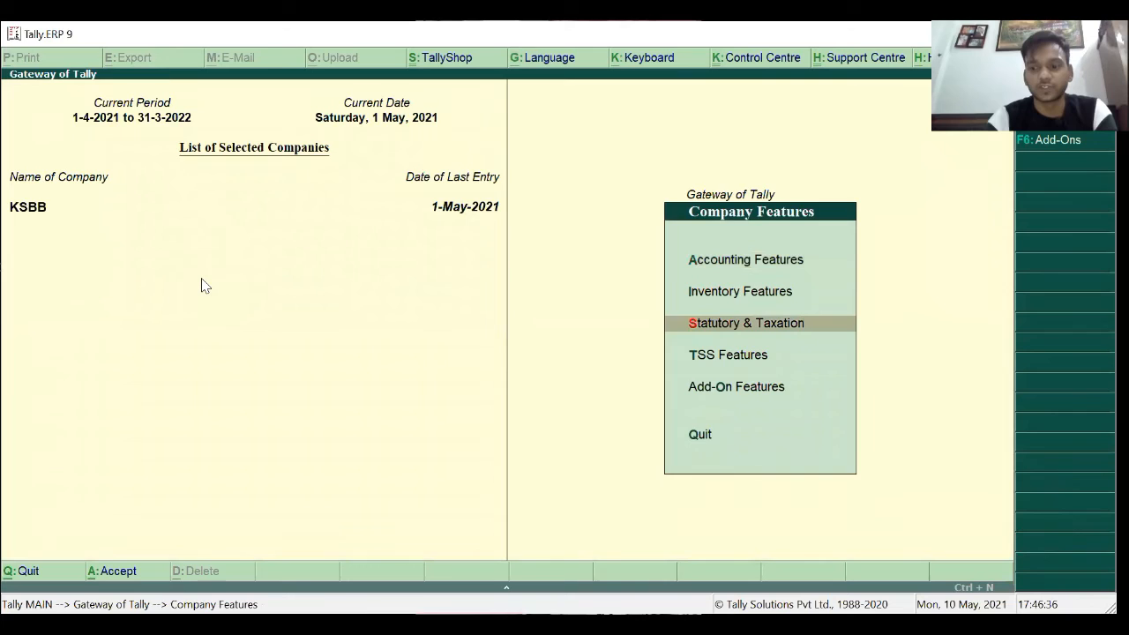
key(Return)
Enable GST details: Haryana, Regular registration, the company GSTIN, monthly GSTR1, default e-way bill settings.
key(Return)
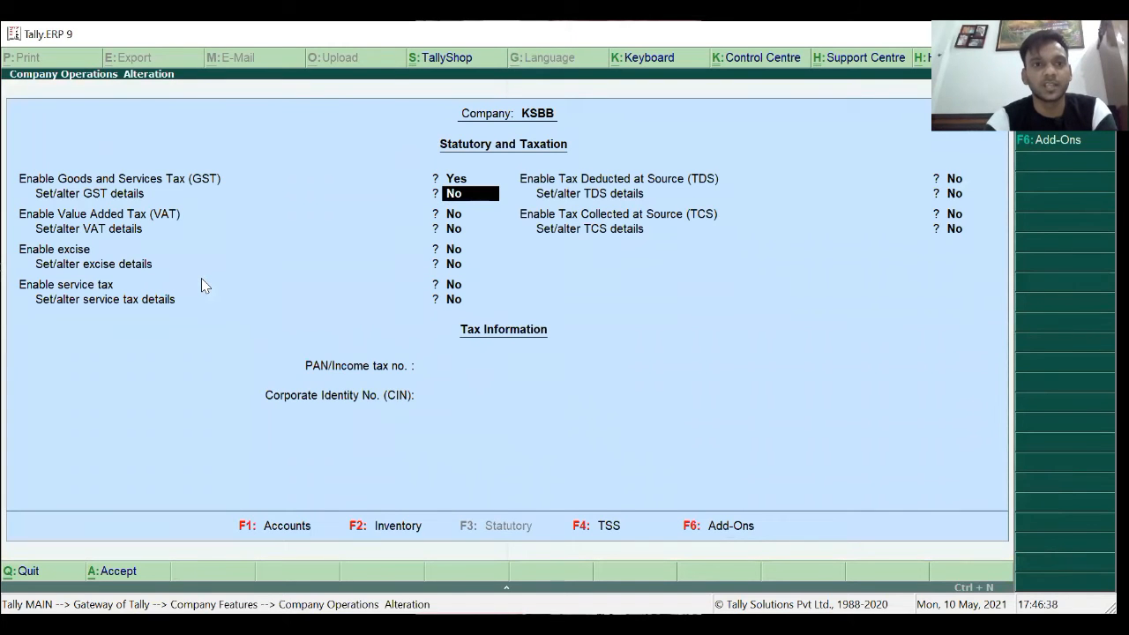
key(y)
key(Return)
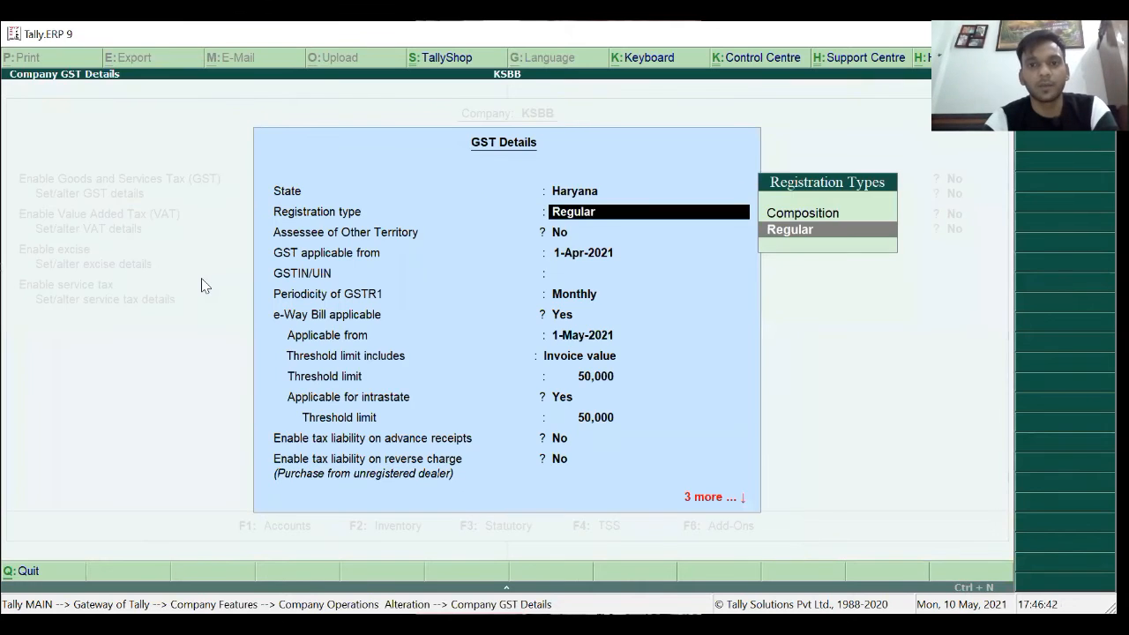
key(Return)
key(Return)
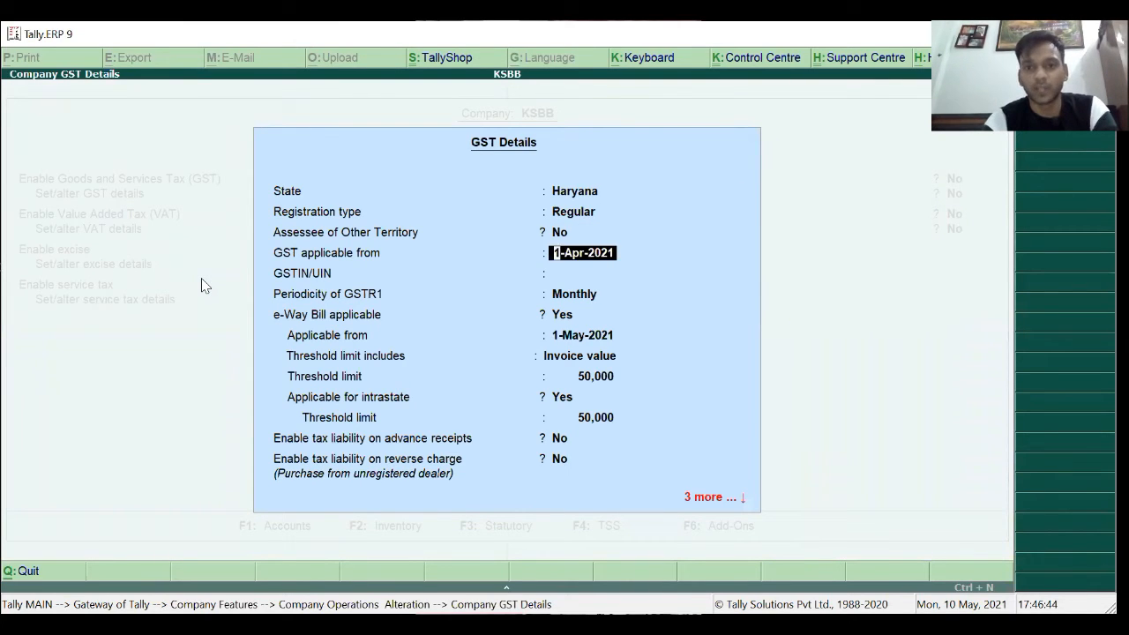
key(Return)
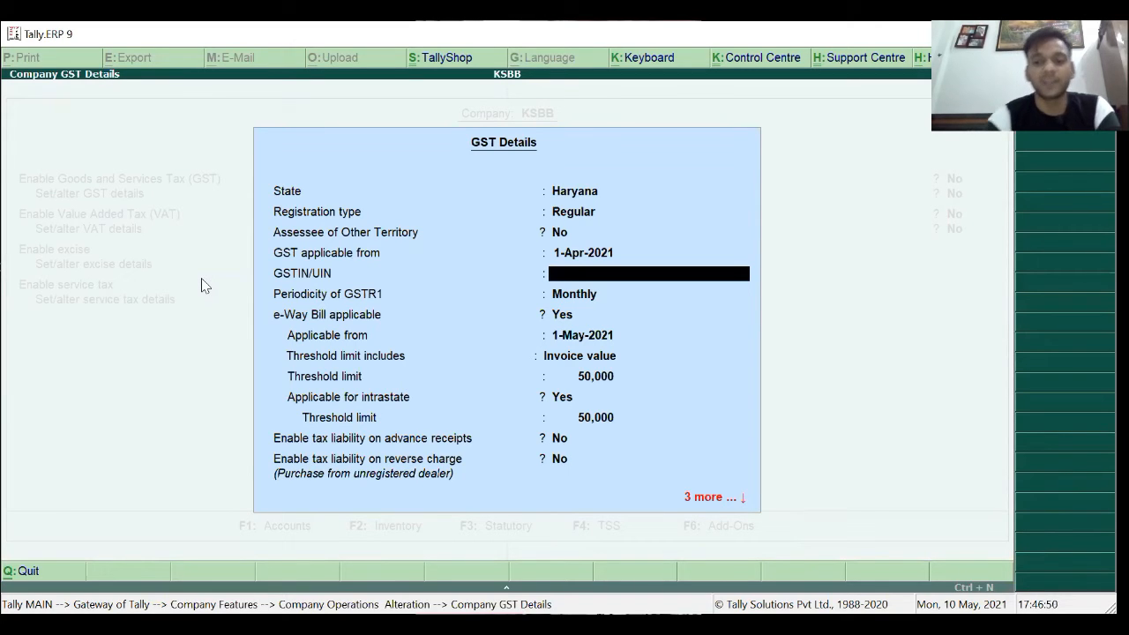
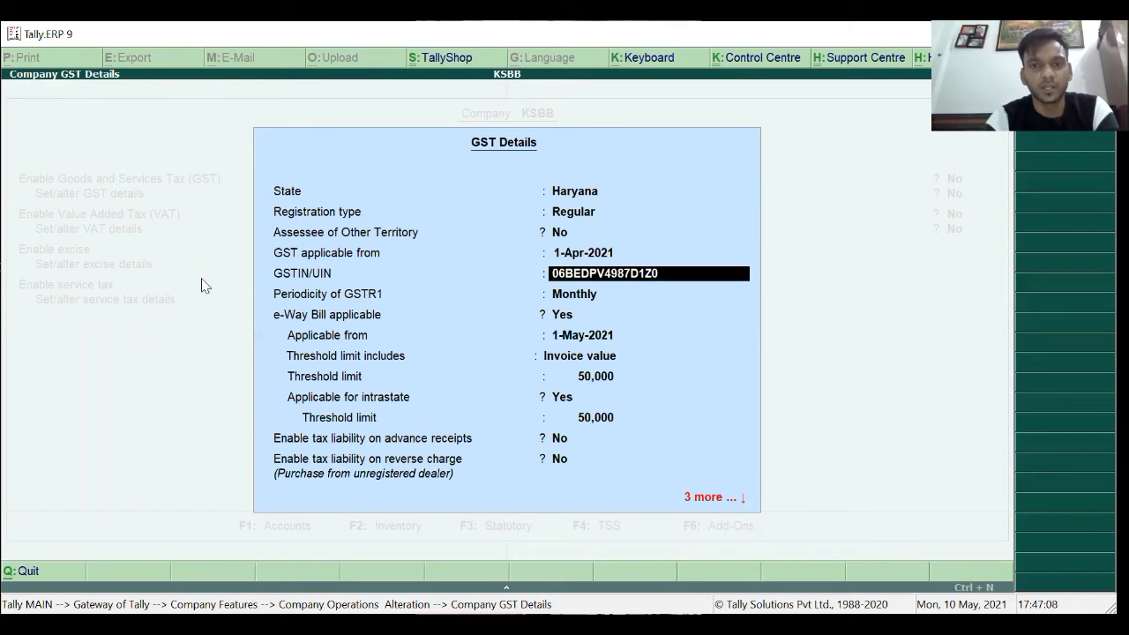
key(Return)
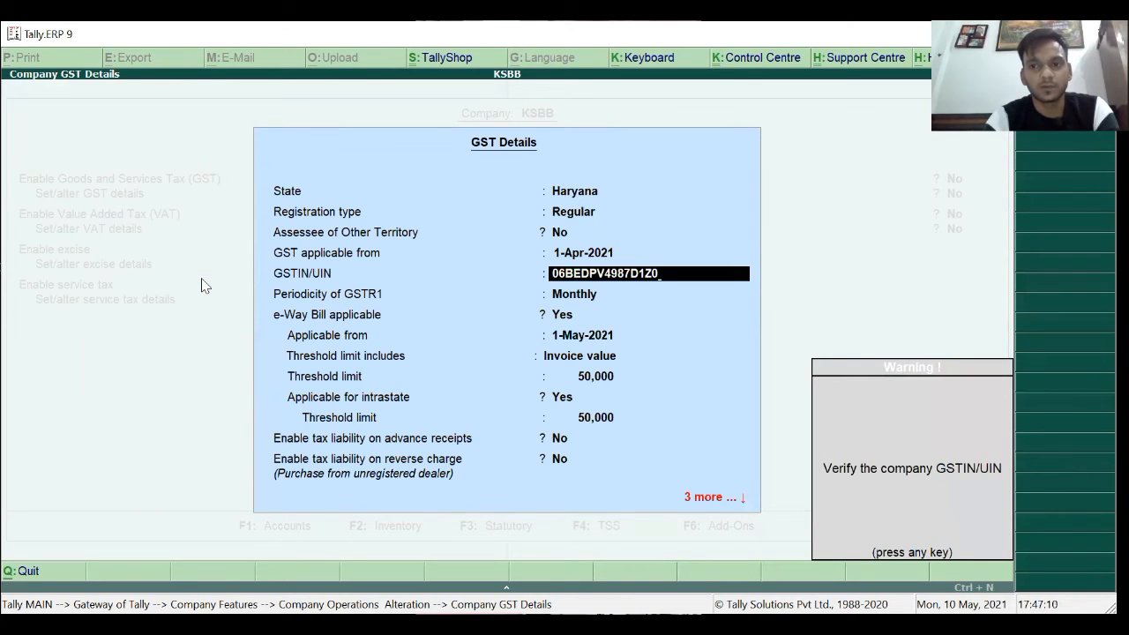
key(Return)
key(Return)
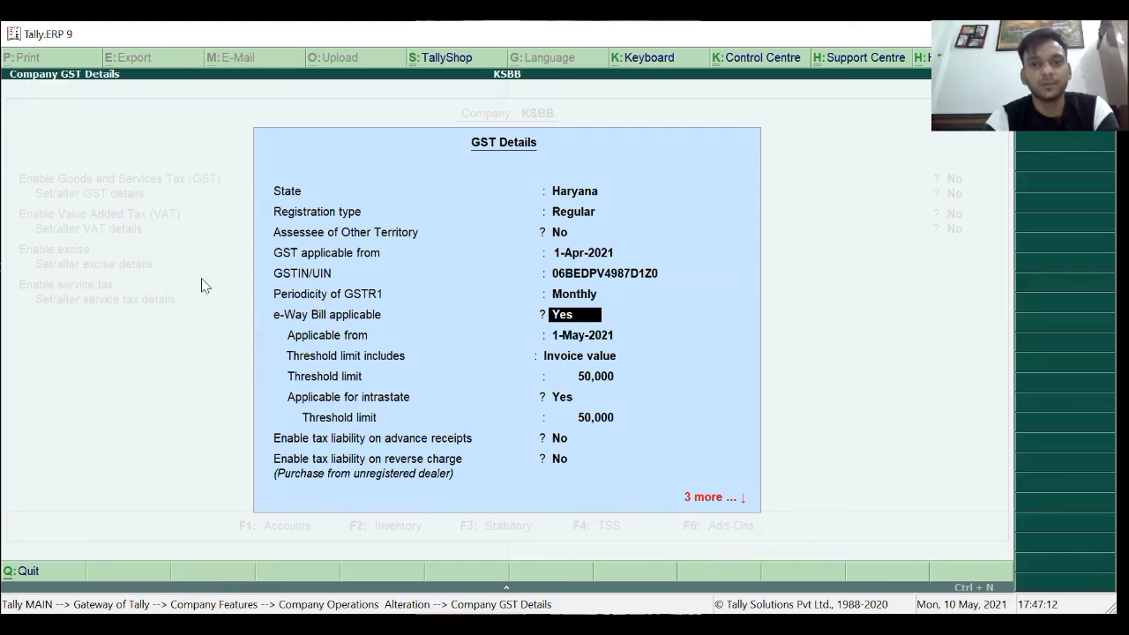
key(Return)
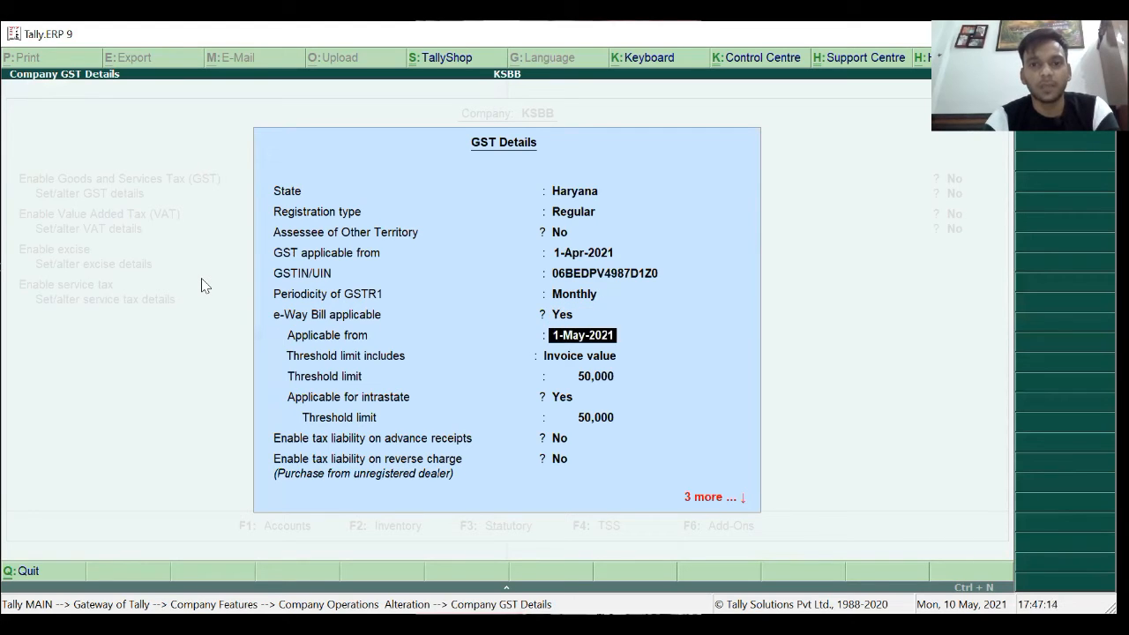
key(Return)
key(Return)
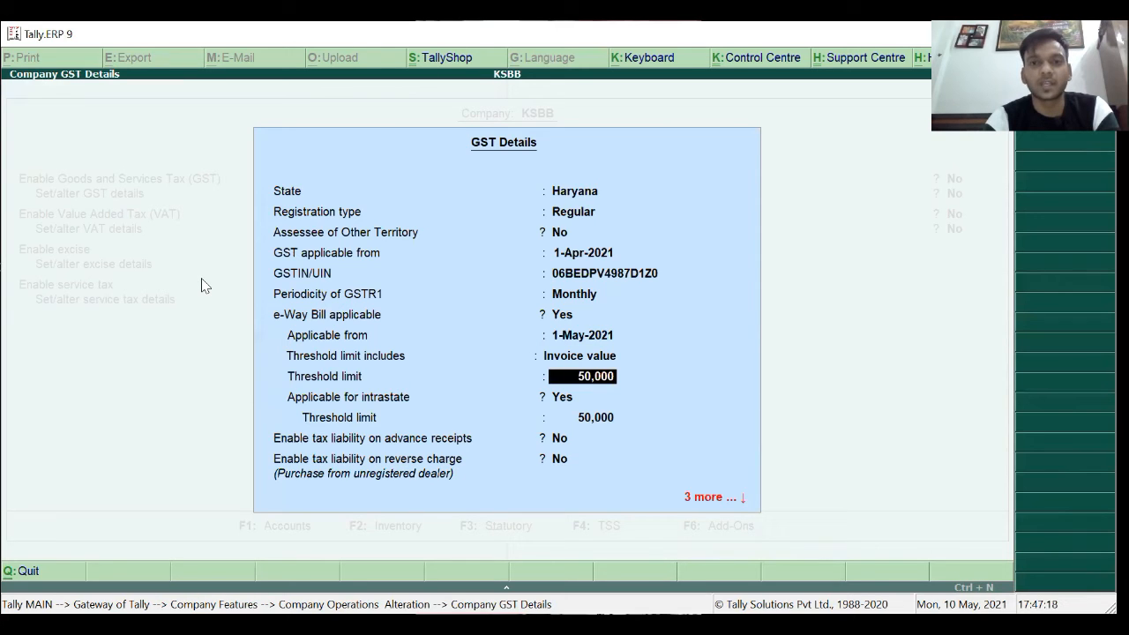
key(Return)
key(Return)
key(Return)
key(Return)
key(Return)
key(Return)
key(Return)
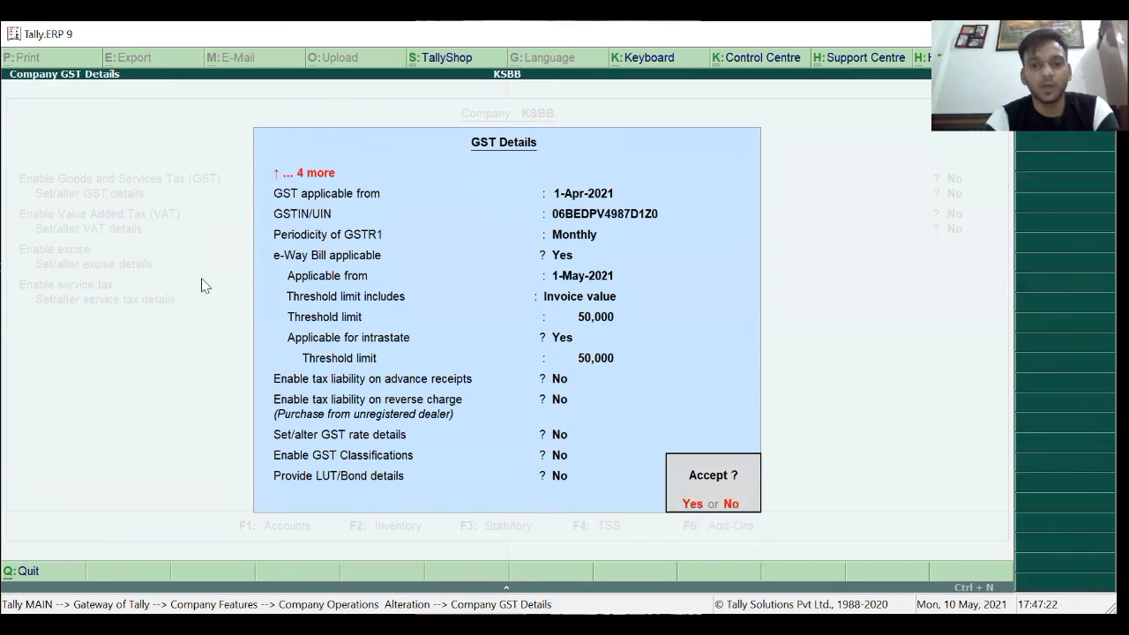
Accept the GST details and save the company's statutory and taxation settings.
key(Return)
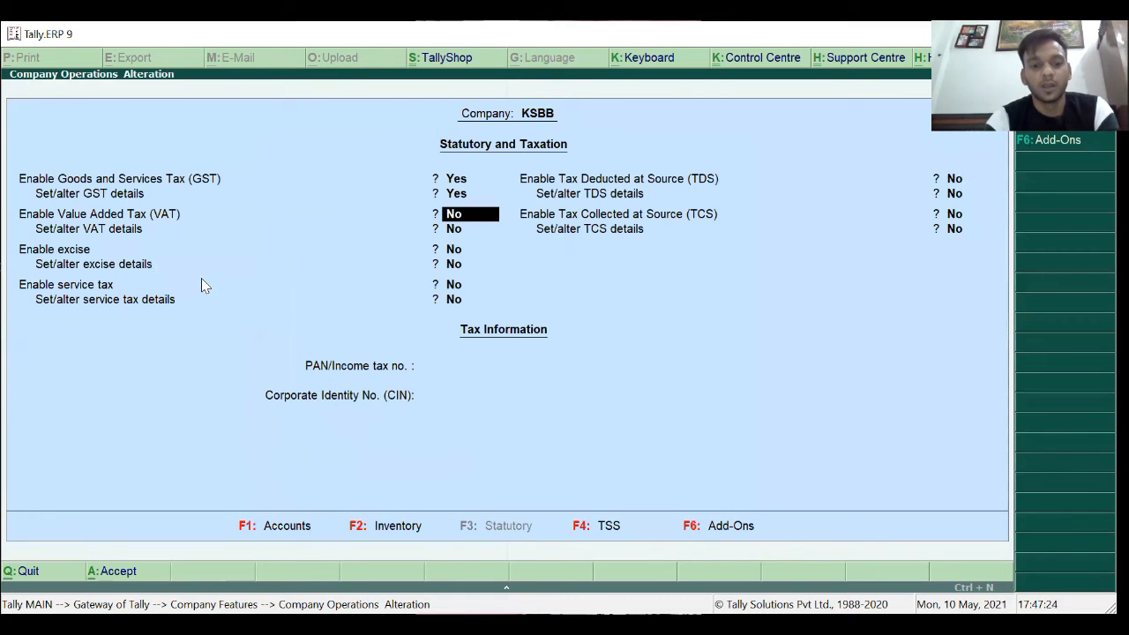
key(Return)
key(Return)
key(Return)
key(Return)
key(Return)
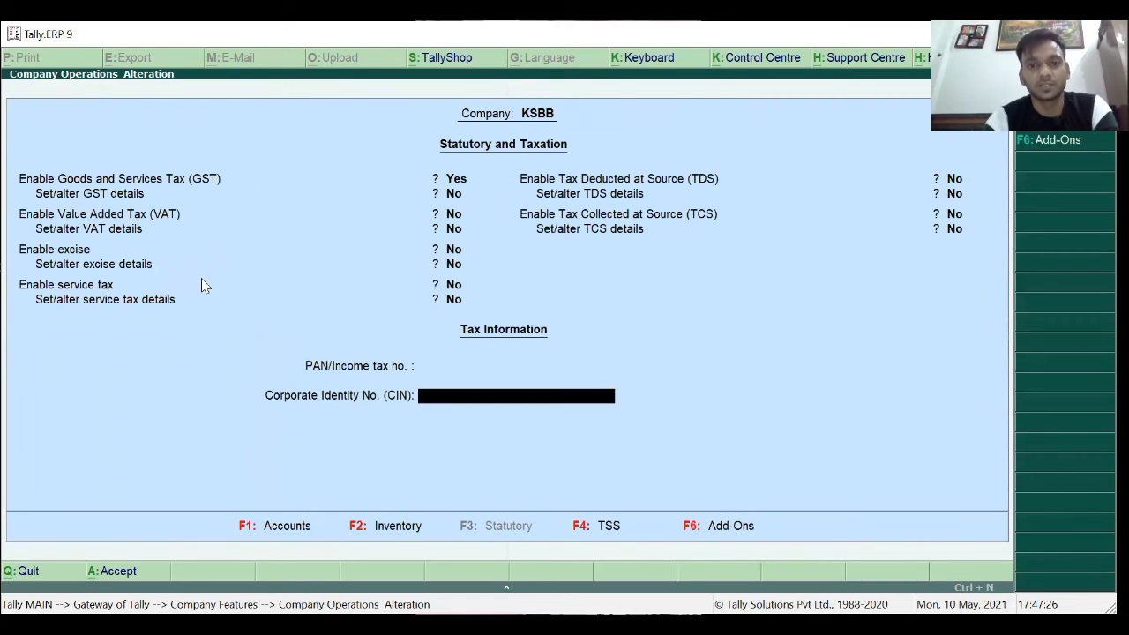
key(Return)
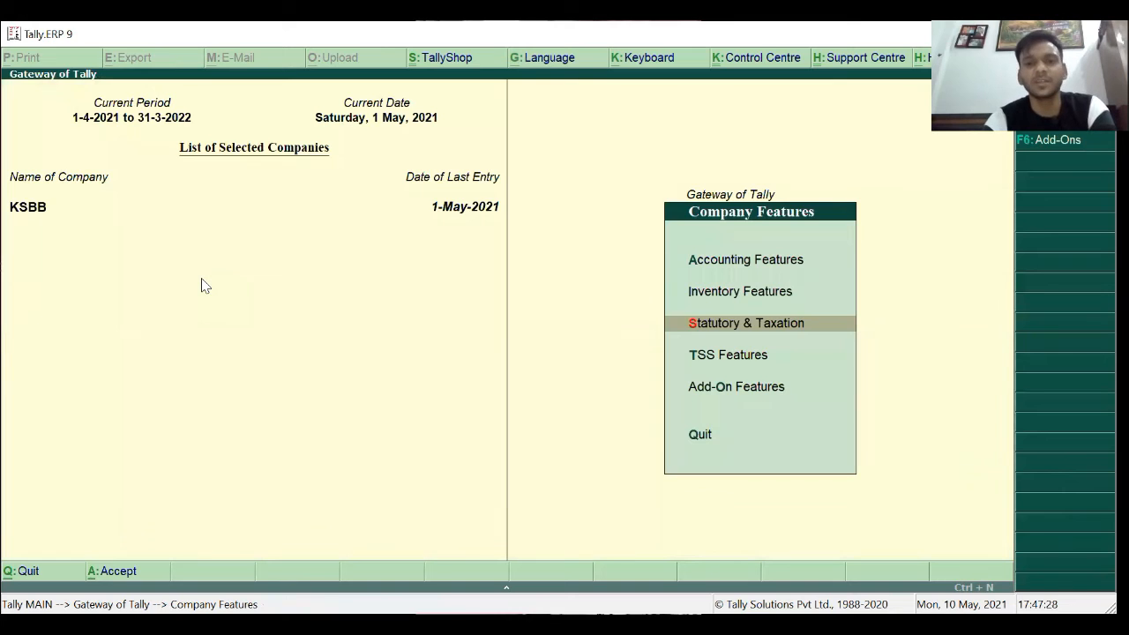
key(Escape)
Start stock item HP Laptop under the Laptop group with unit PCS.
key(Return)
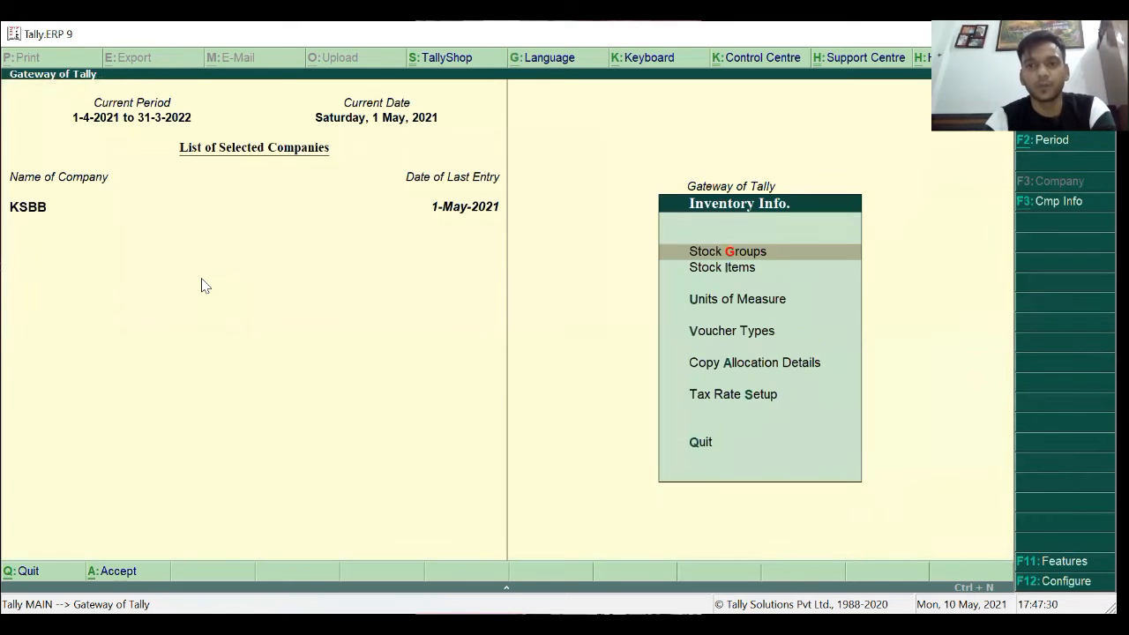
key(Down)
key(Return)
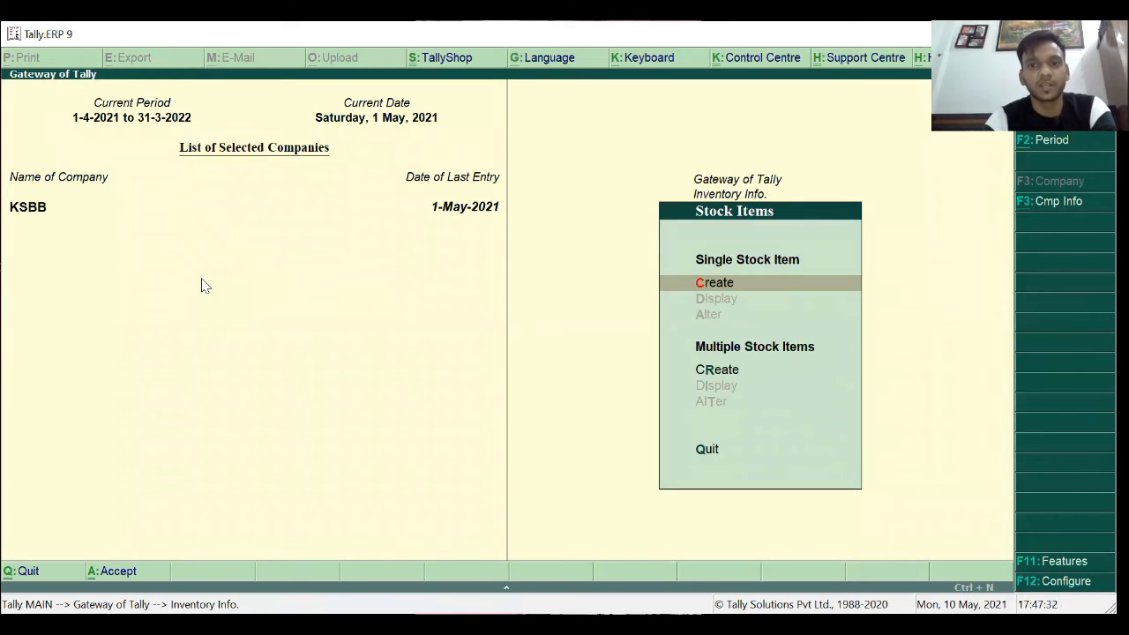
key(Return)
text(H)
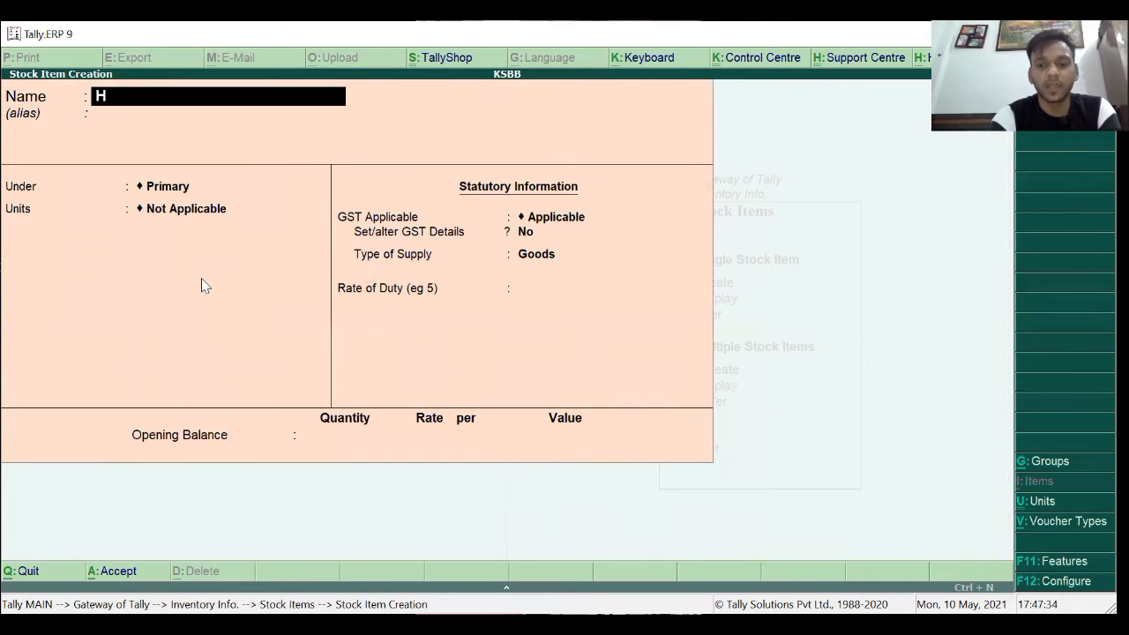
text(P Laptop)
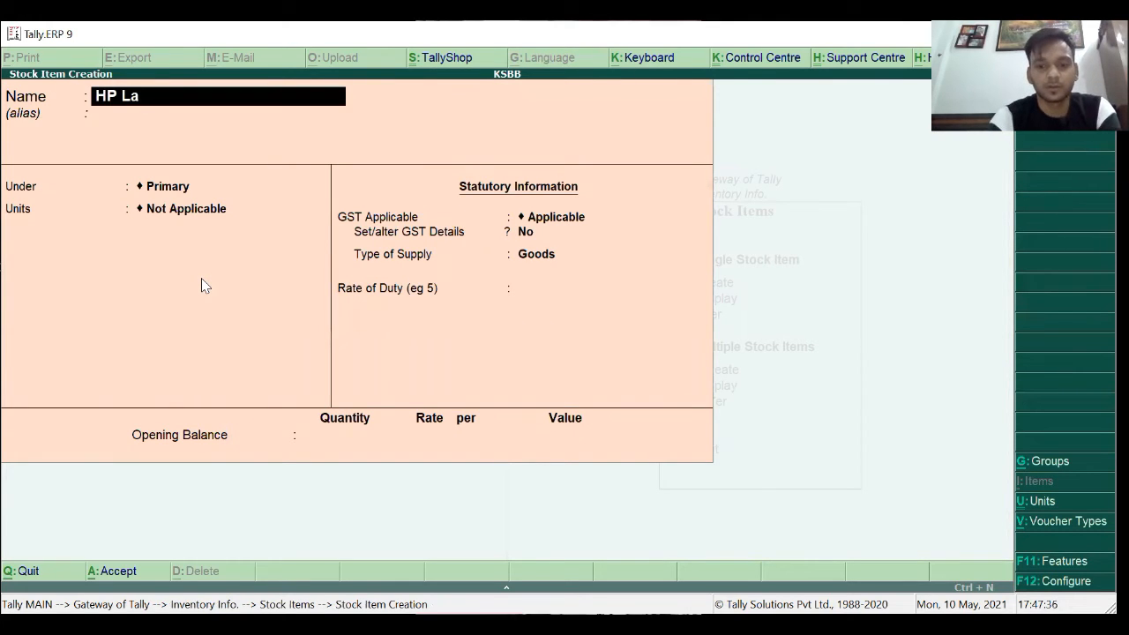
key(Return)
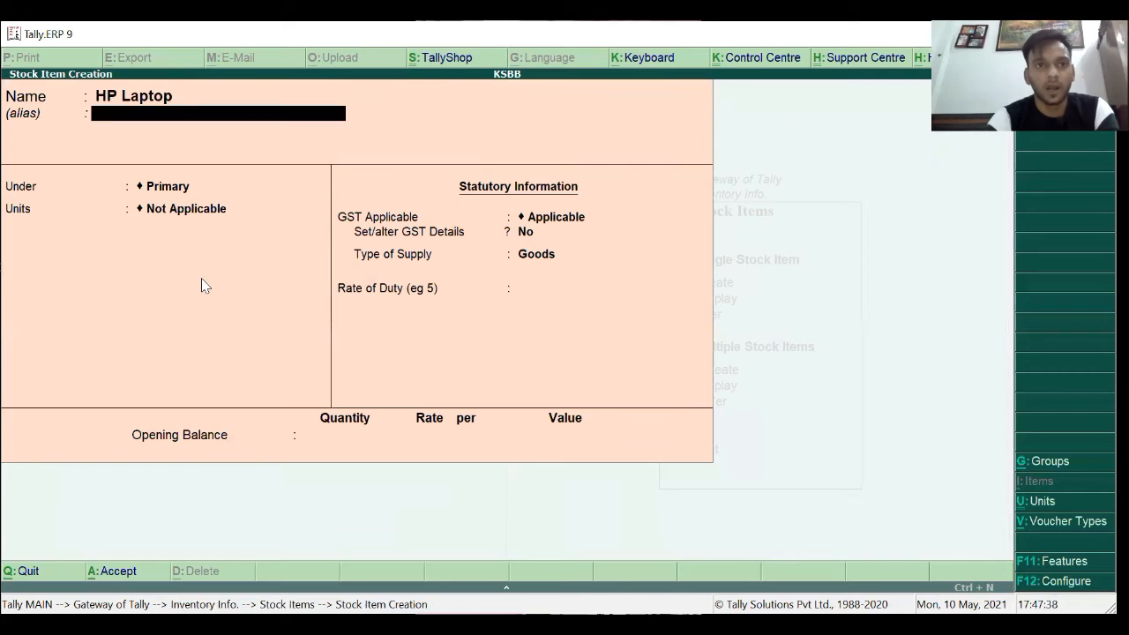
key(Return)
key(Down)
key(Return)
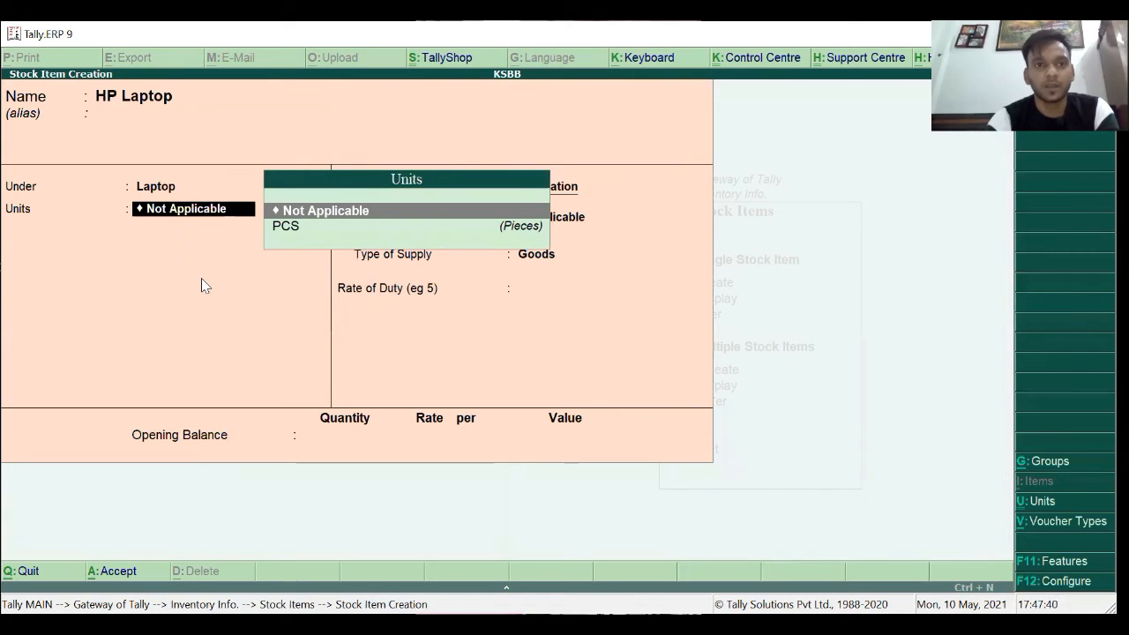
key(Down)
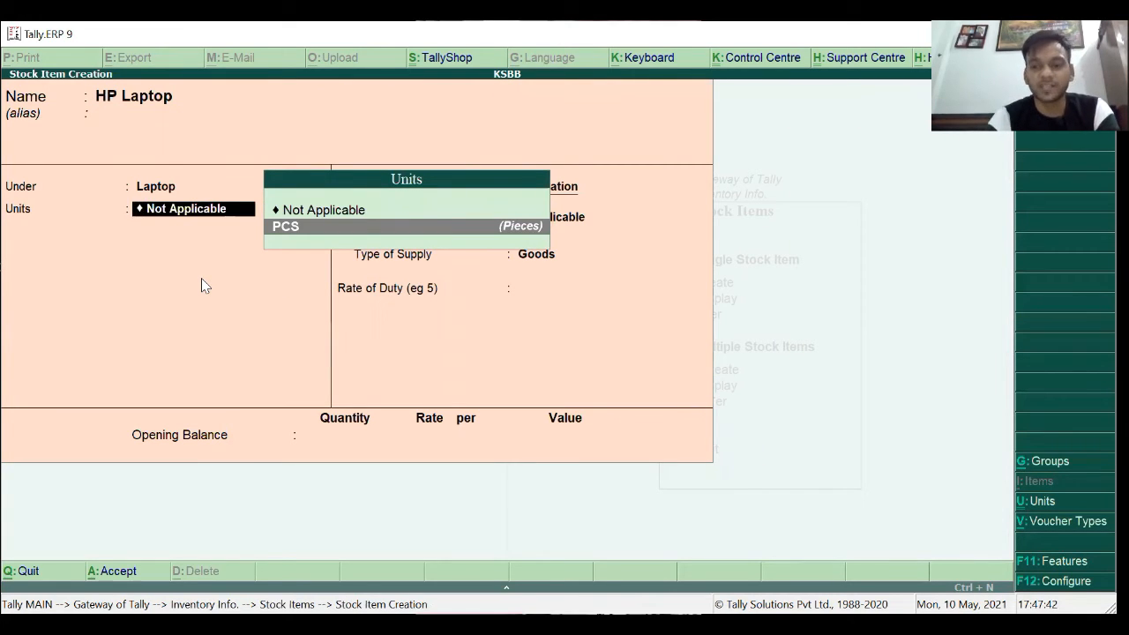
key(Return)
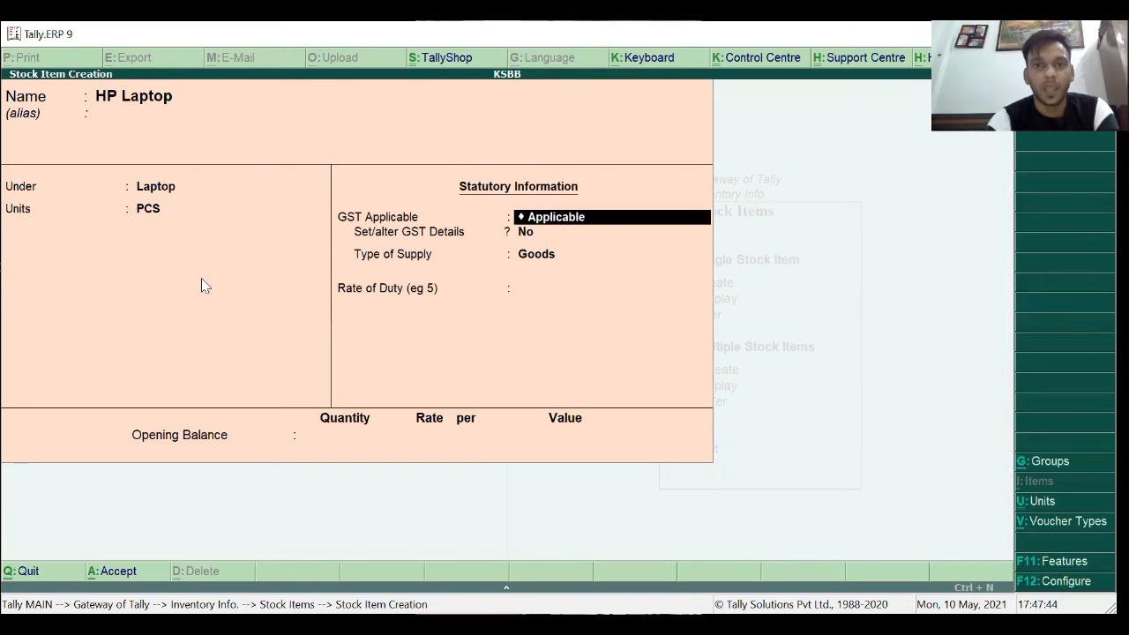
key(Return)
Set HP Laptop's GST to On Value, Taxable, 18% integrated tax, Goods, rate of duty 0.
text(y)
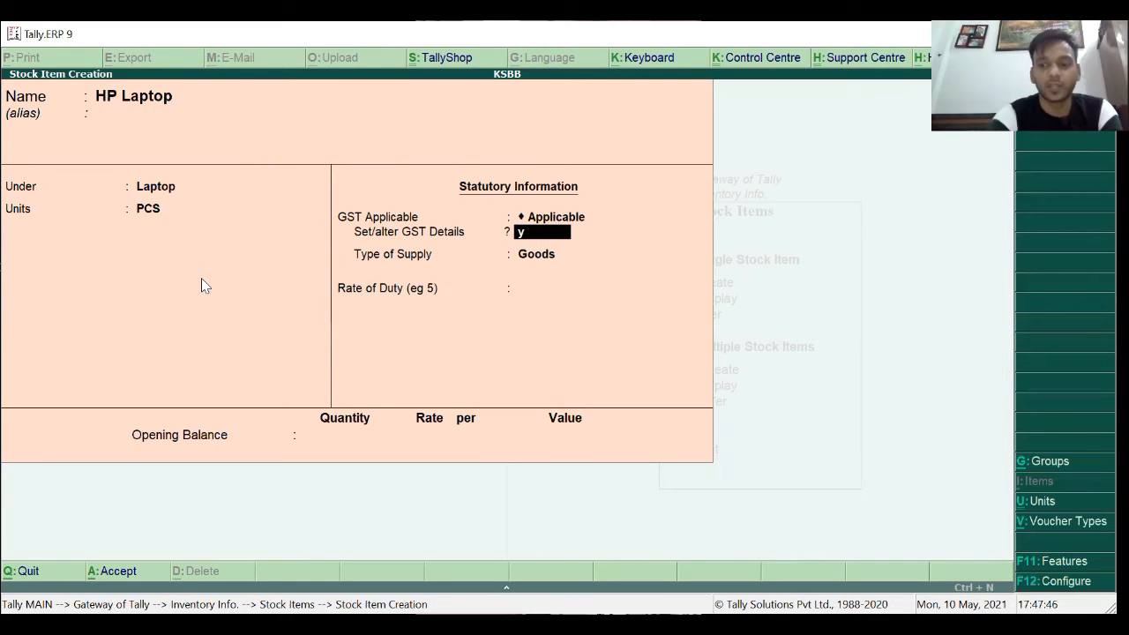
key(Return)
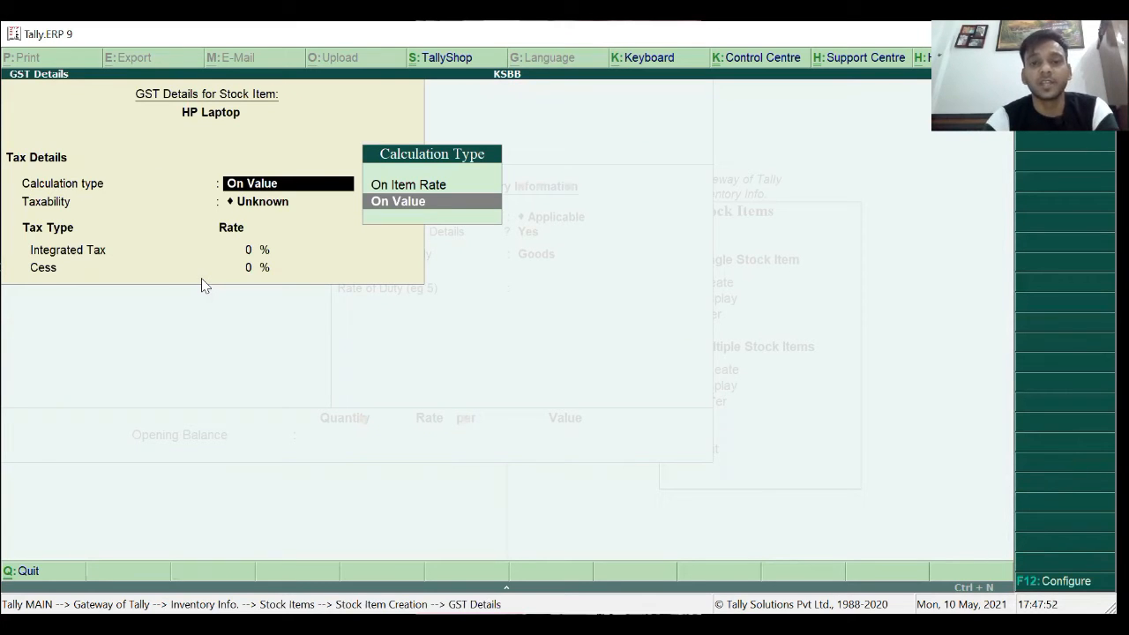
key(Return)
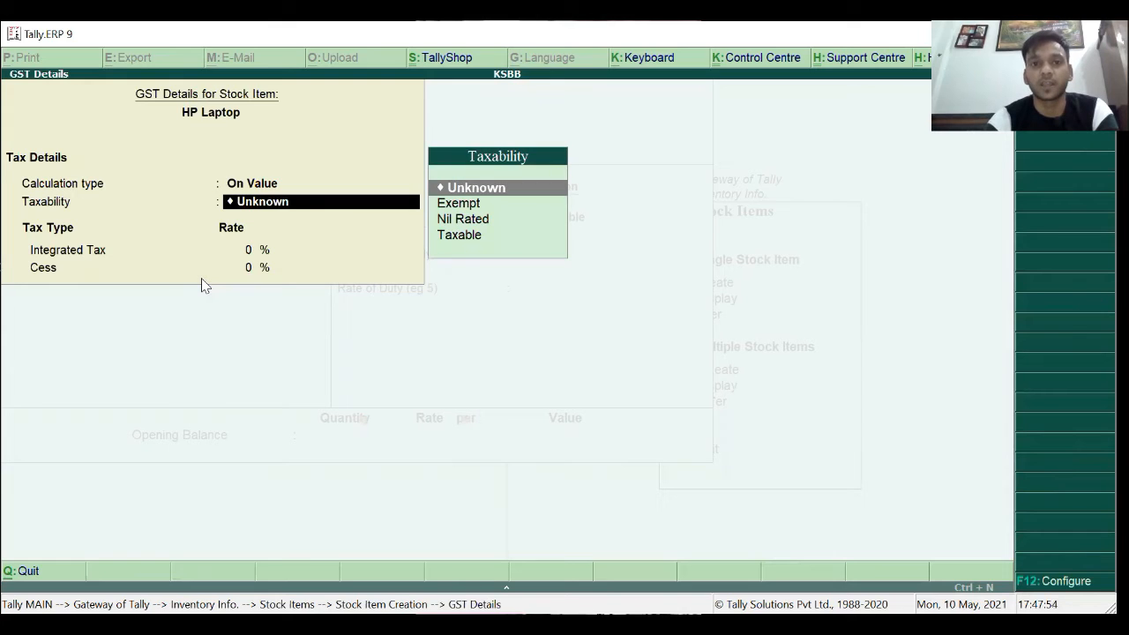
key(Down)
key(Down)
key(Down)
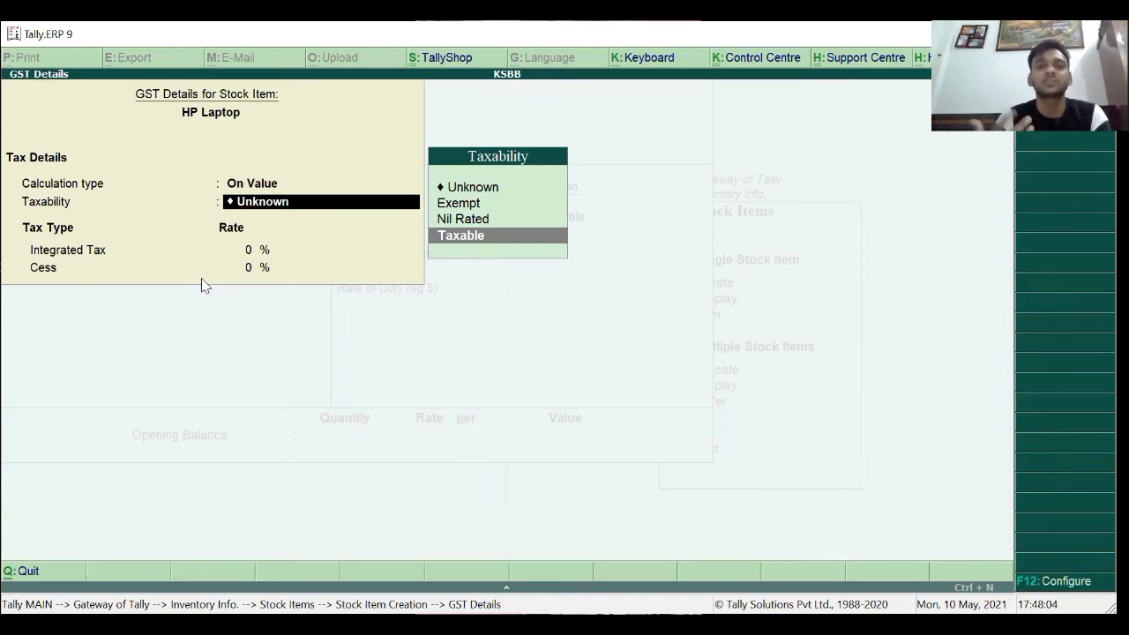
key(Return)
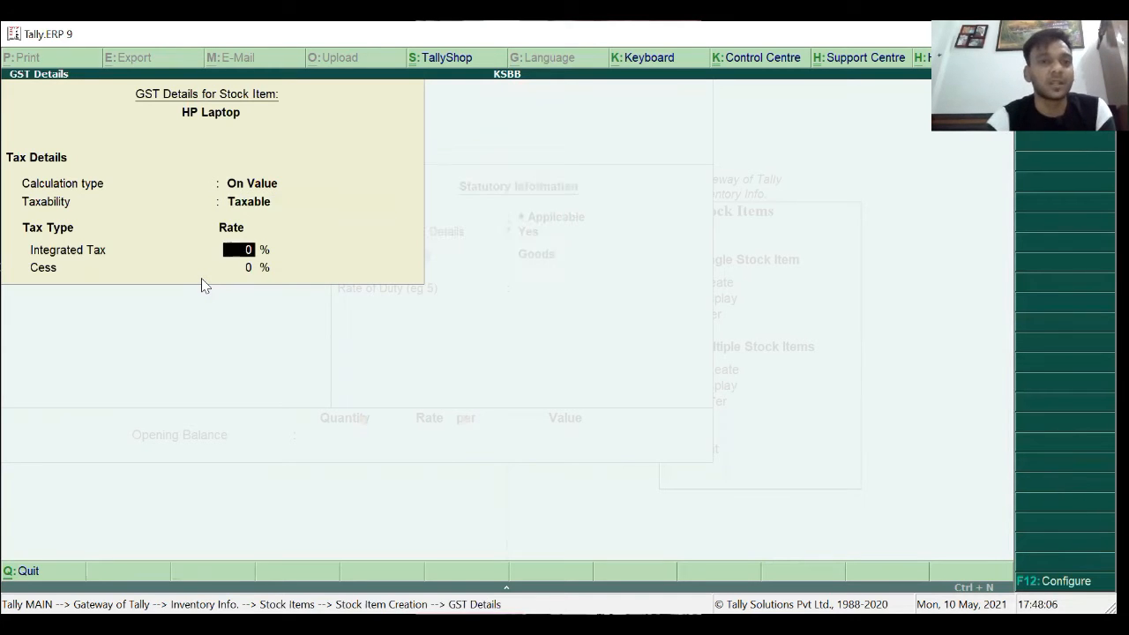
text(18)
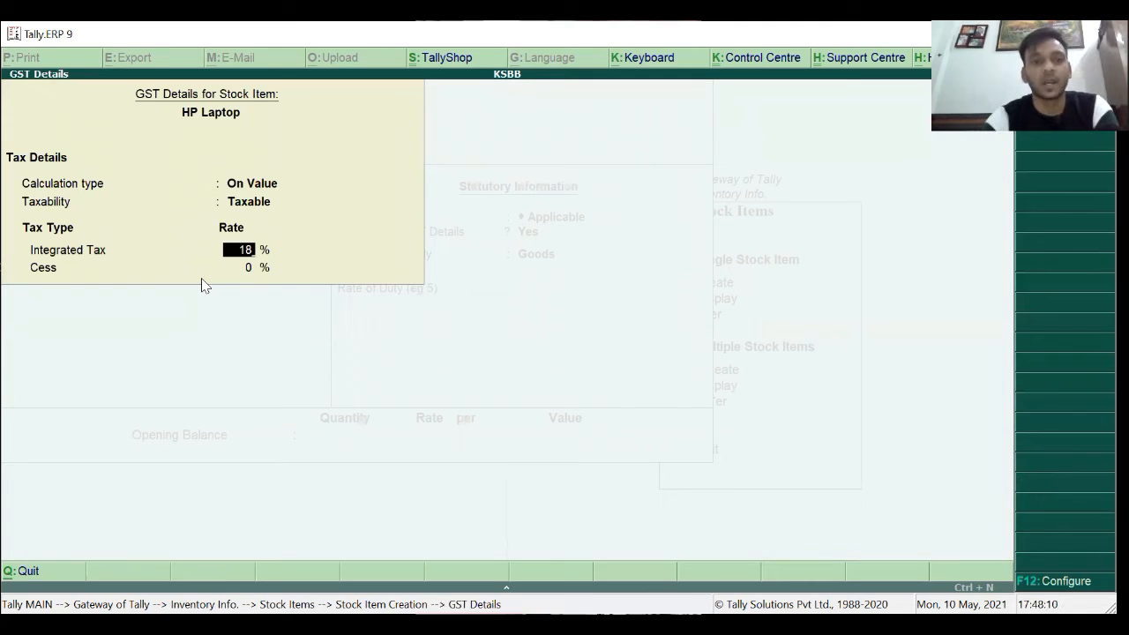
key(Return)
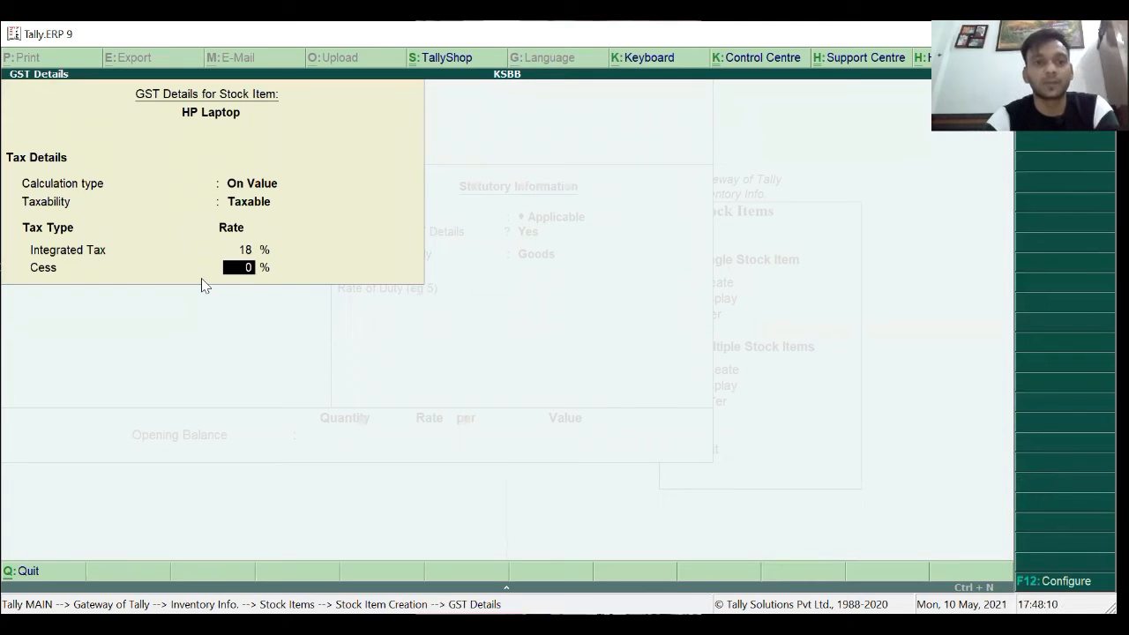
key(Return)
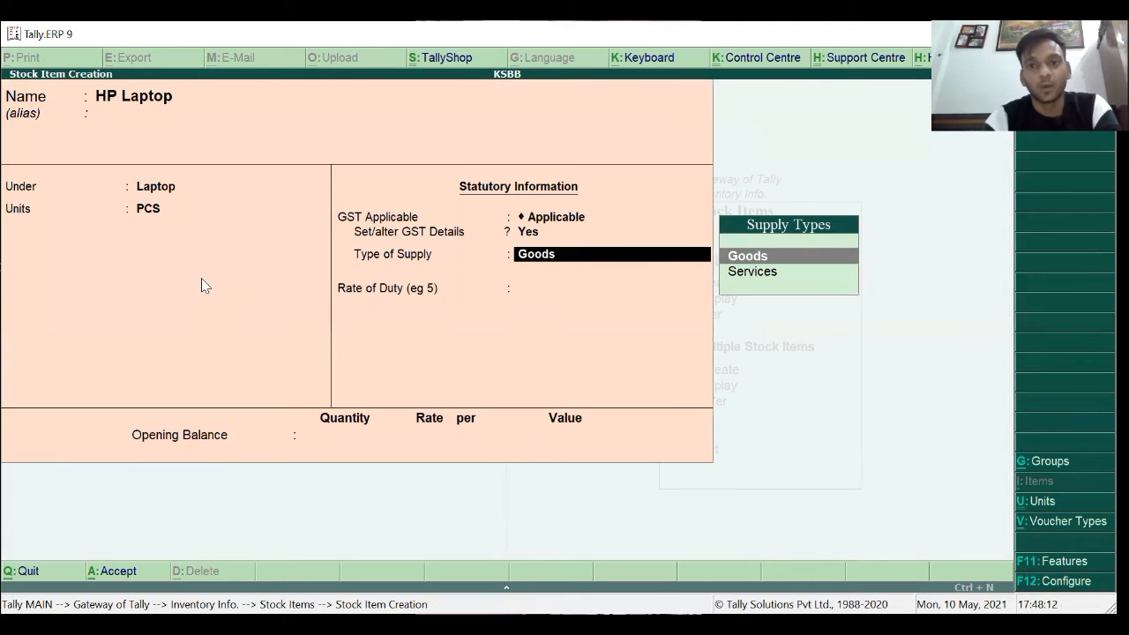
key(Return)
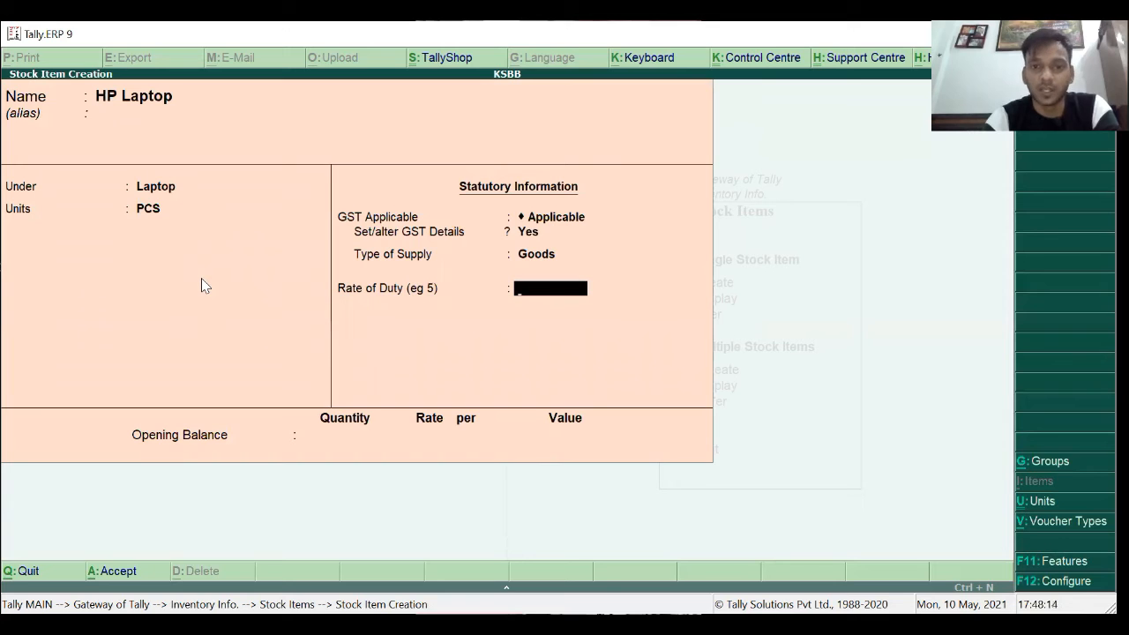
key(Return)
key(Return)
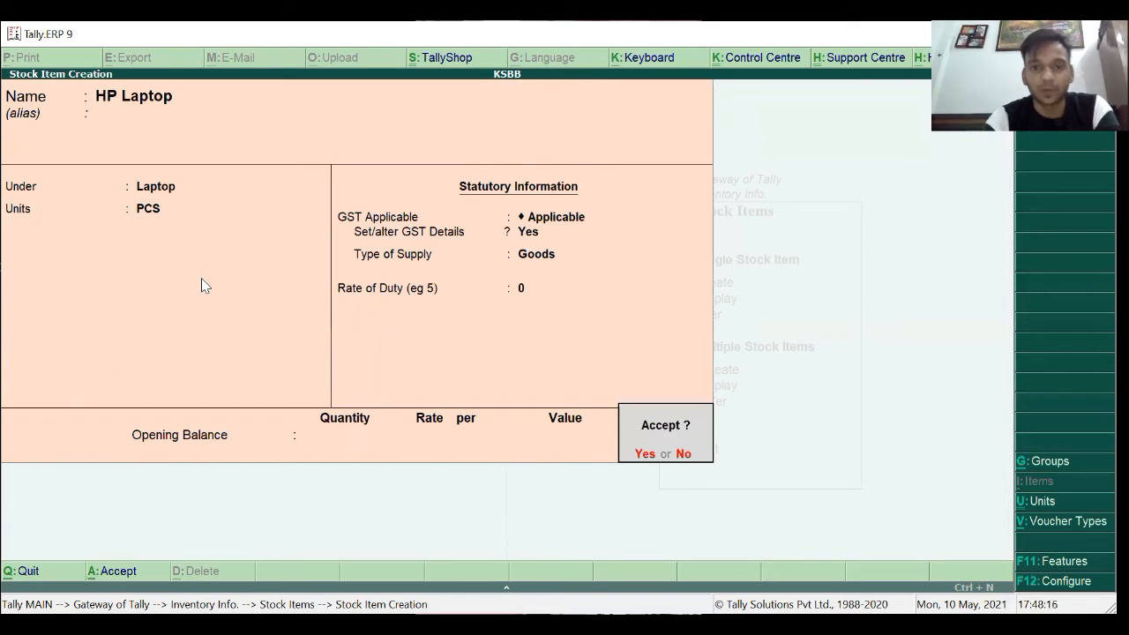
key(Return)
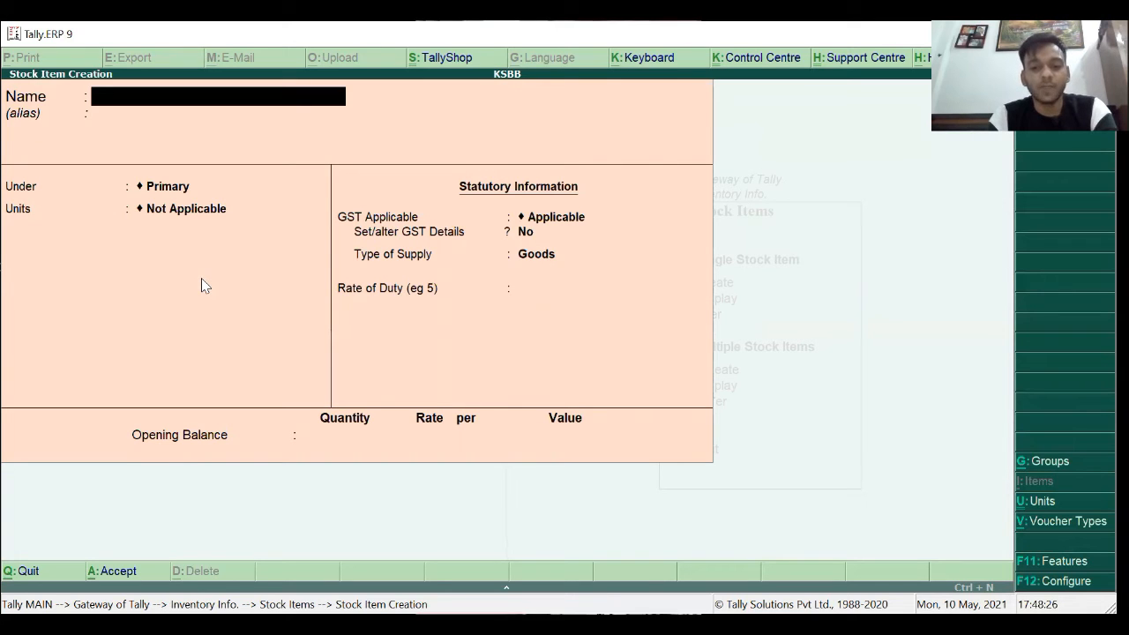
Enter stock item Lenovo Ideapad under the Laptop group with unit PCS.
text(De)
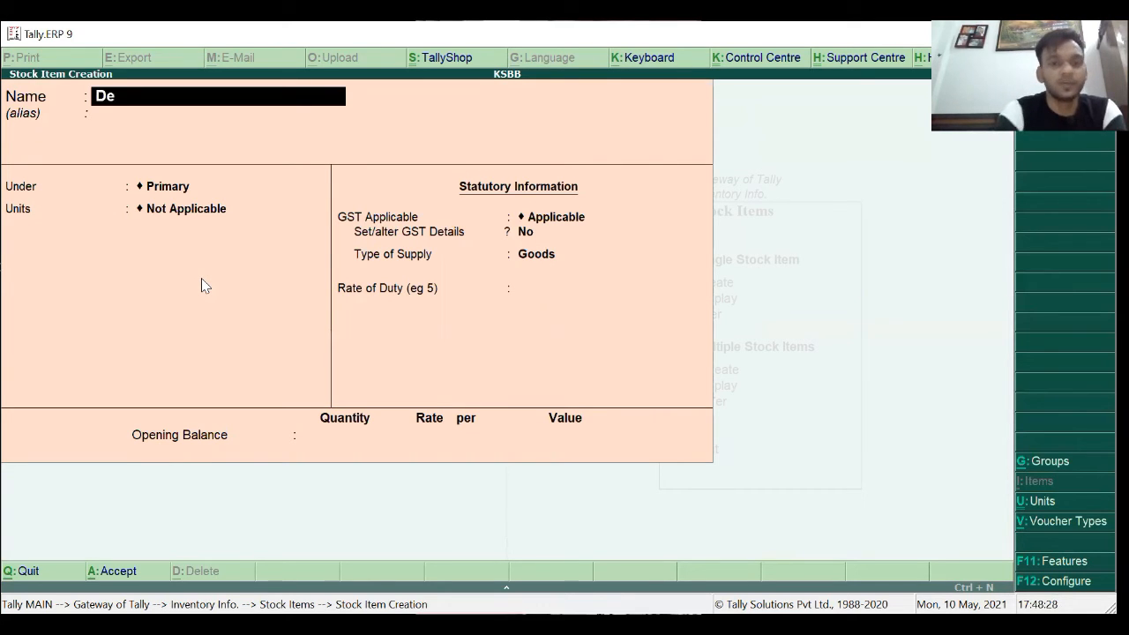
key(BackSpace)
key(BackSpace)
text(Lenovi)
key(BackSpace)
text(o Ideapad)
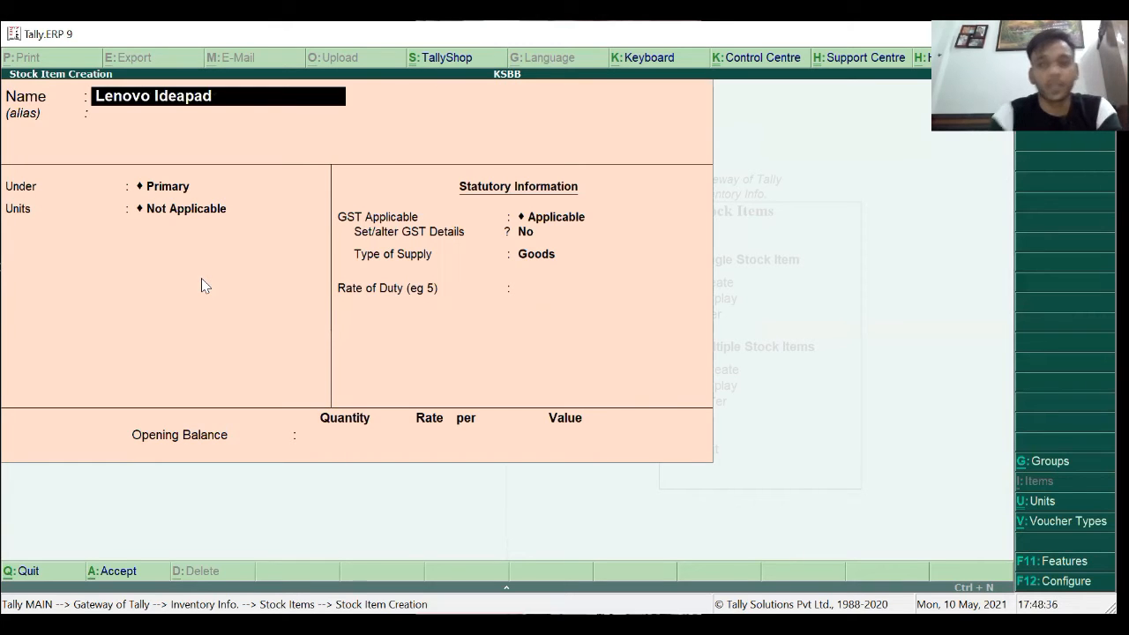
key(Return)
key(Return)
key(Down)
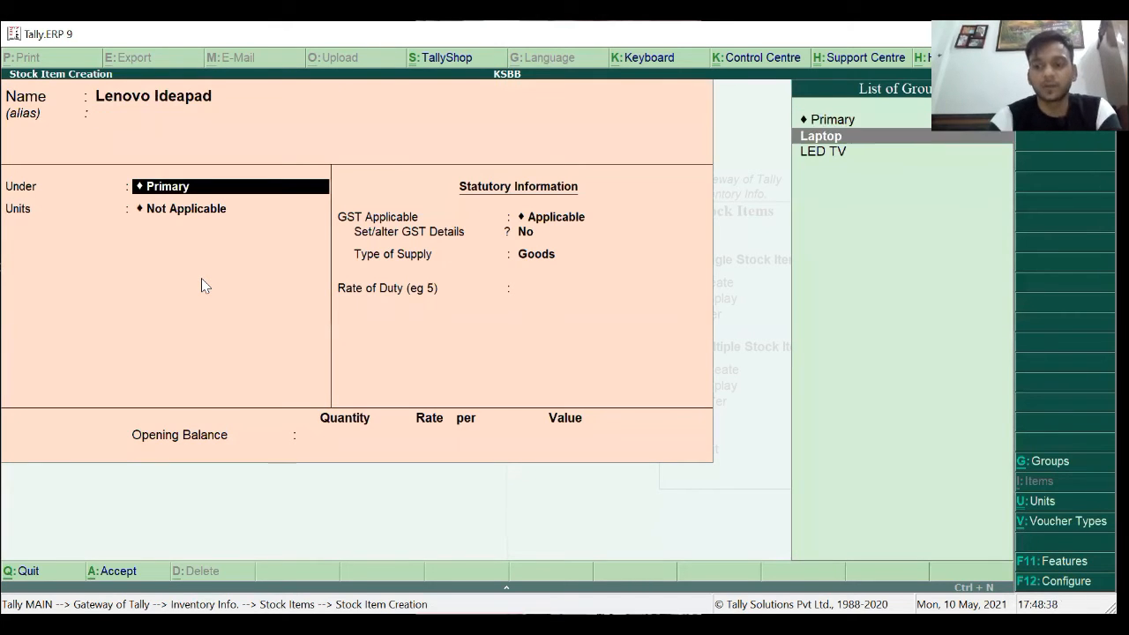
key(Return)
key(Down)
key(Return)
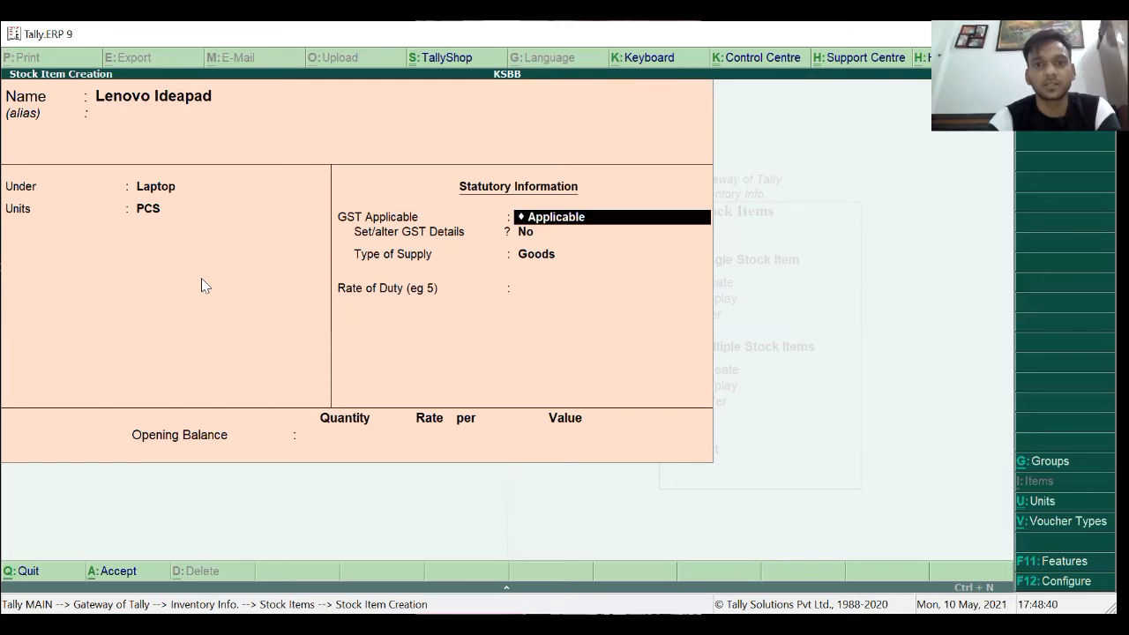
key(Return)
Set Lenovo Ideapad's GST details to On Value, Taxable, 18% integrated tax.
key(y)
key(Return)
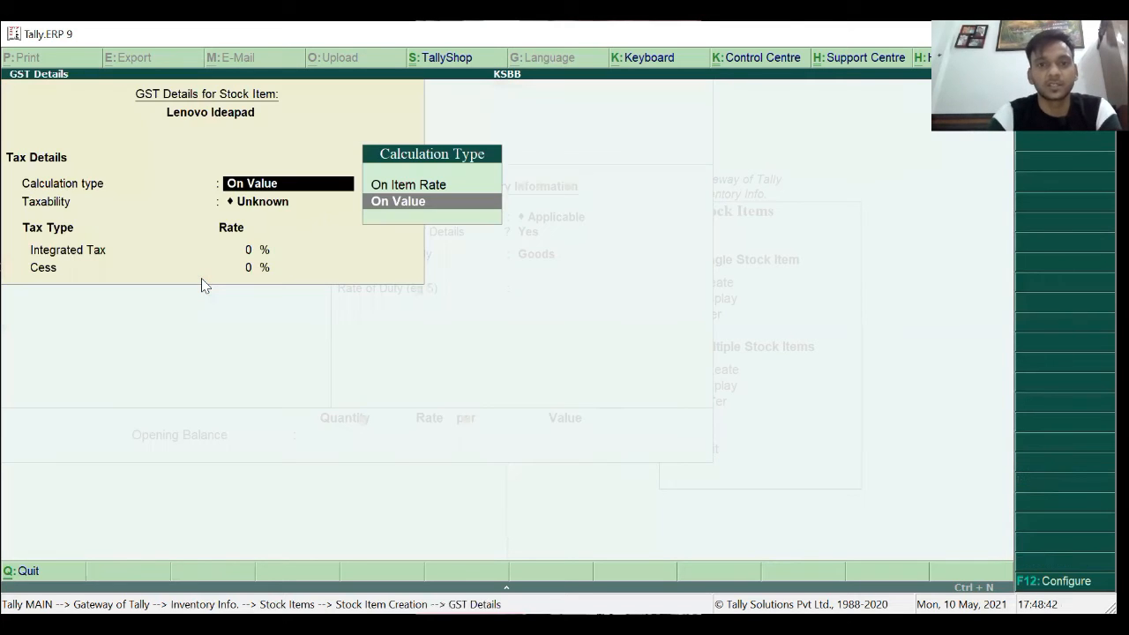
key(Return)
key(Down)
key(Down)
key(Down)
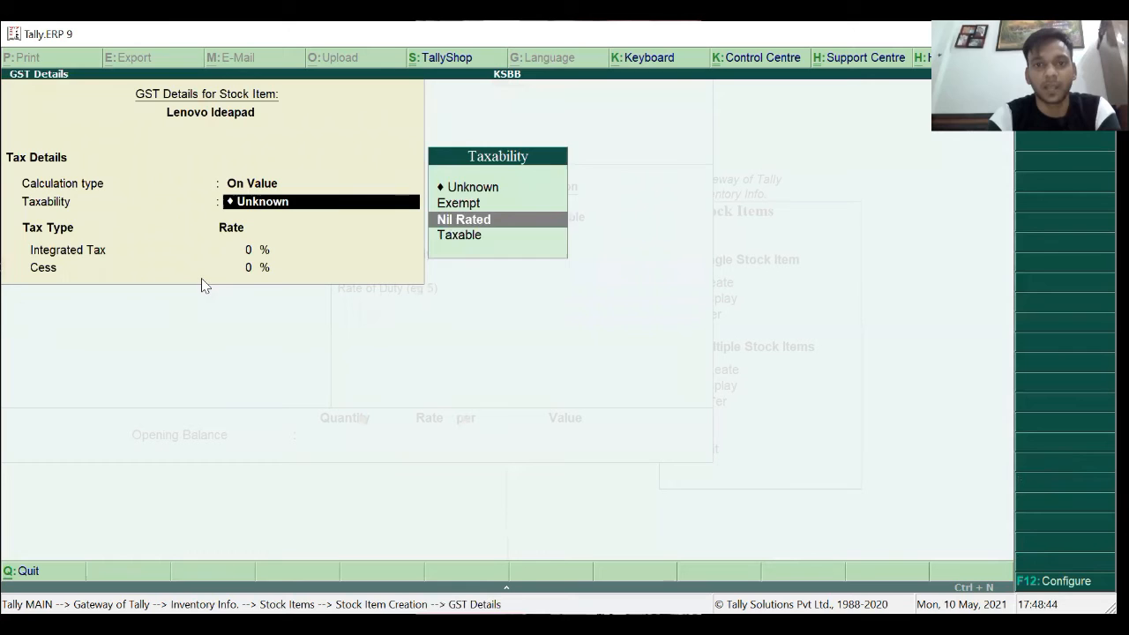
key(Return)
text(1)
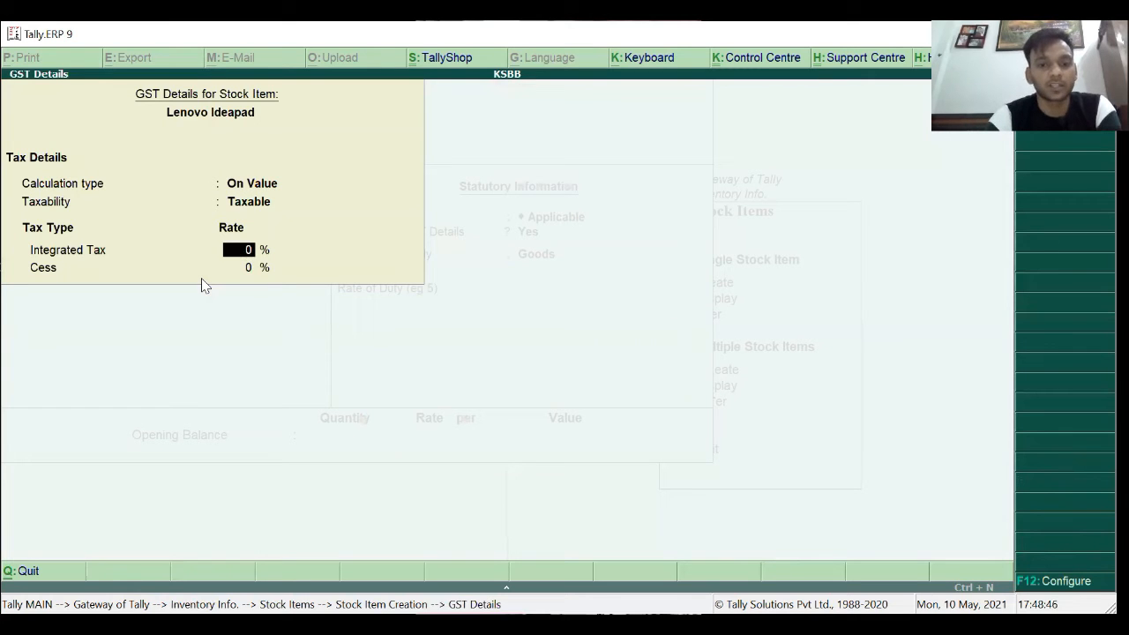
text(8)
key(Return)
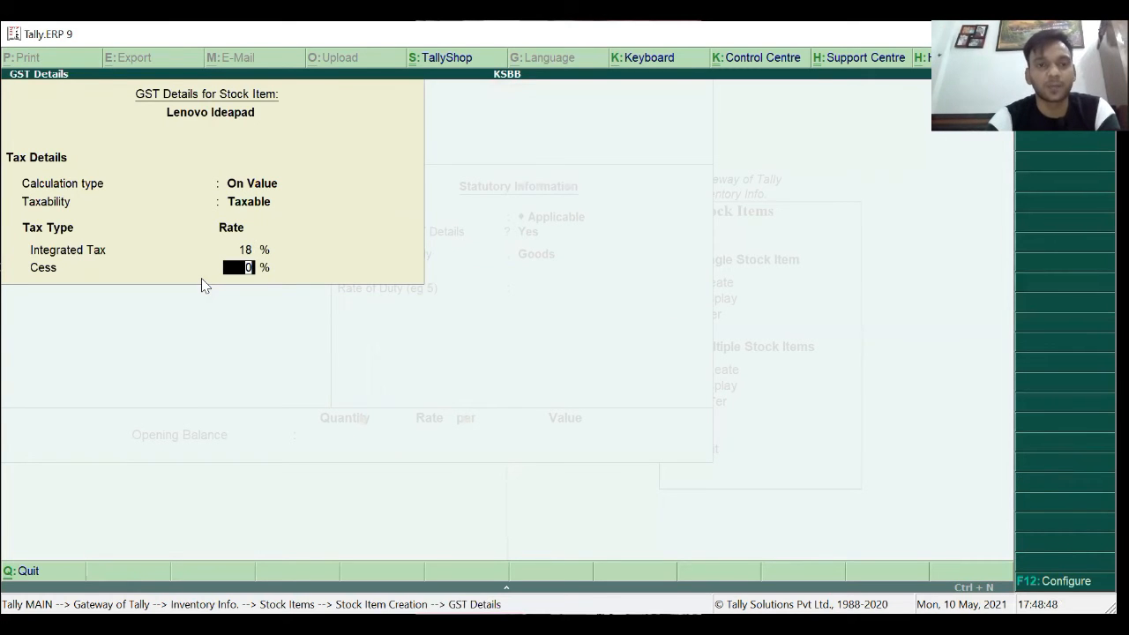
key(Return)
key(Return)
key(Return)
key(Return)
key(Return)
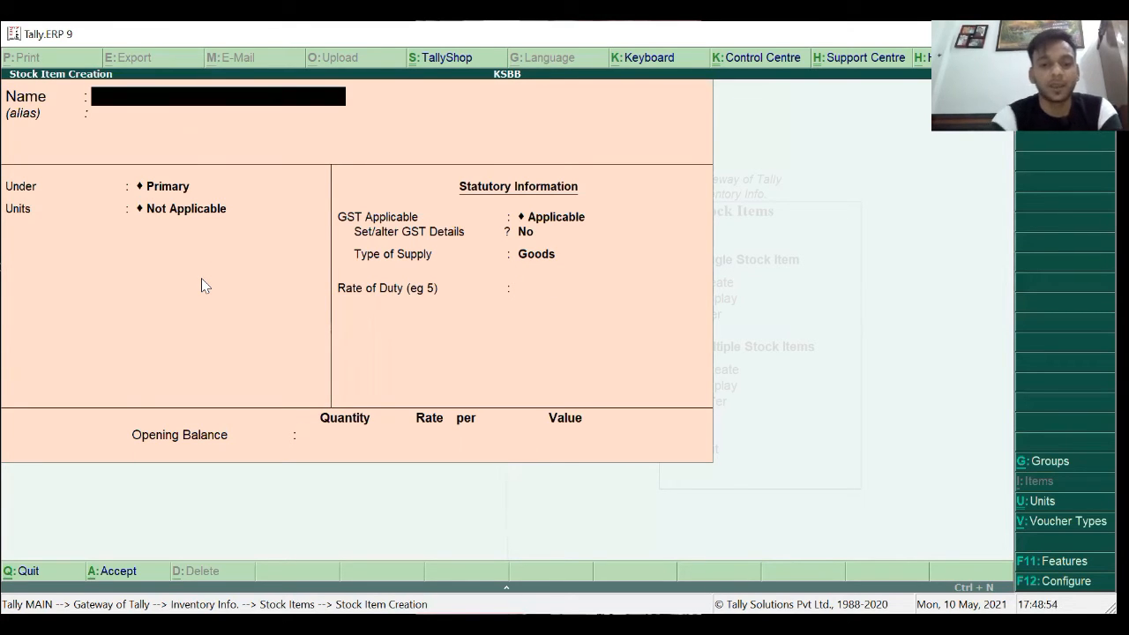
Enter stock item Samsung LED TV under the LED TV group with unit PCS.
text(S)
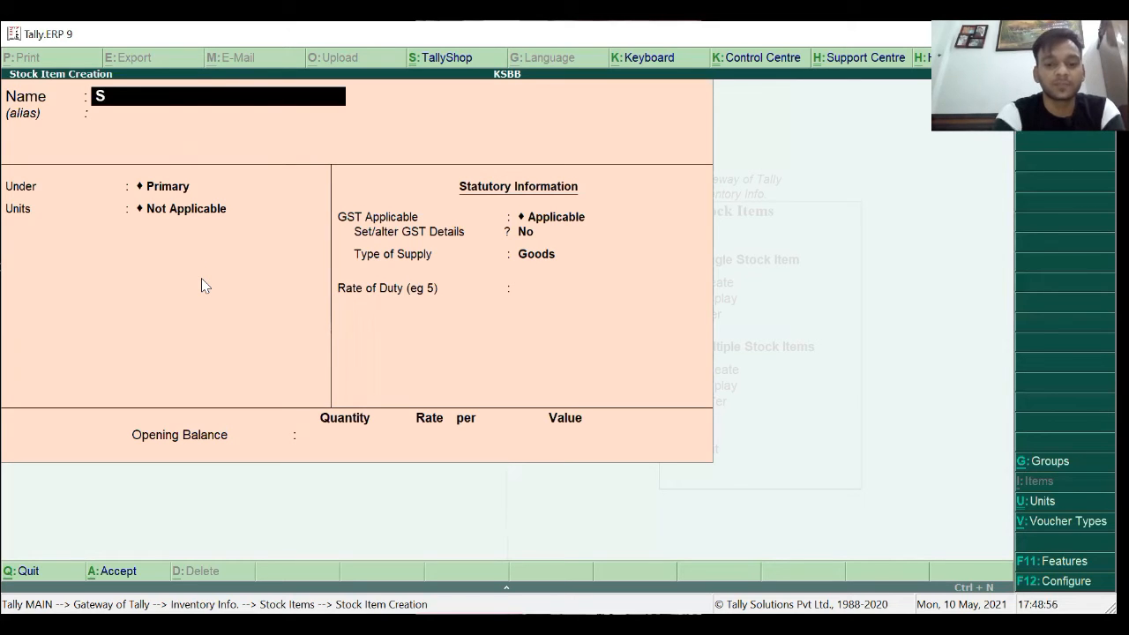
text(amsung L)
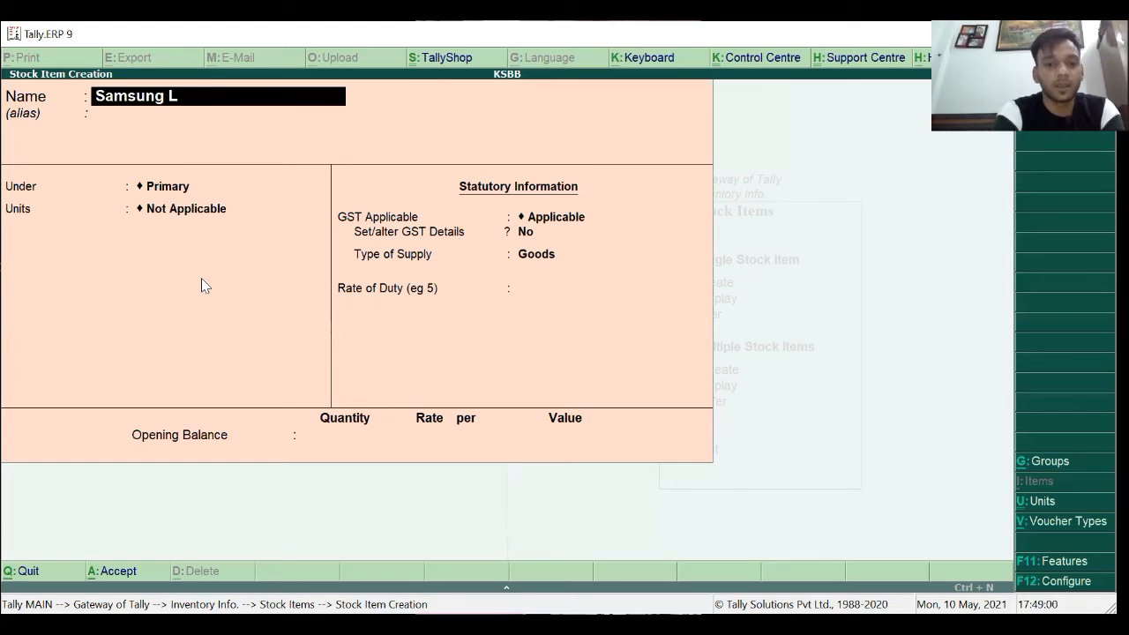
text(ED TV)
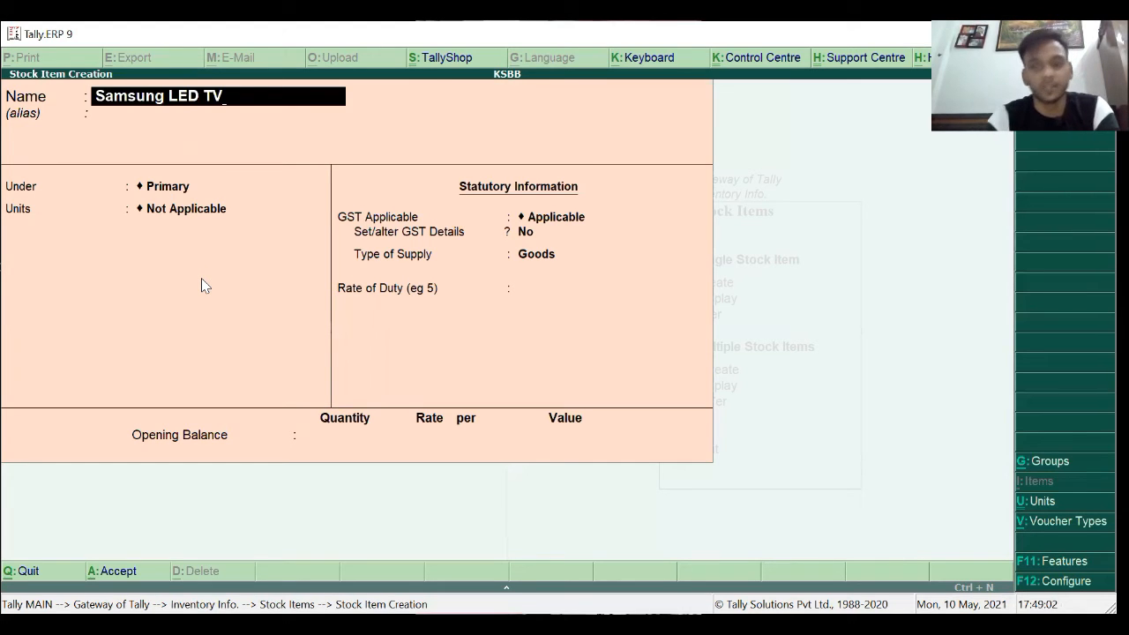
key(Return)
key(Return)
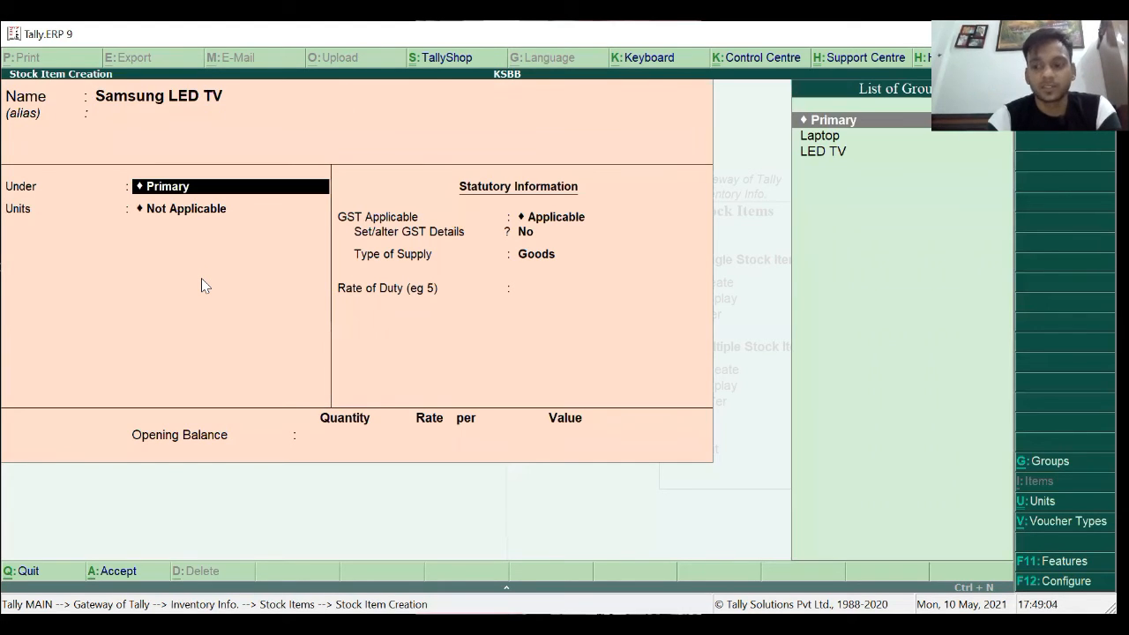
key(Down)
key(Down)
key(Return)
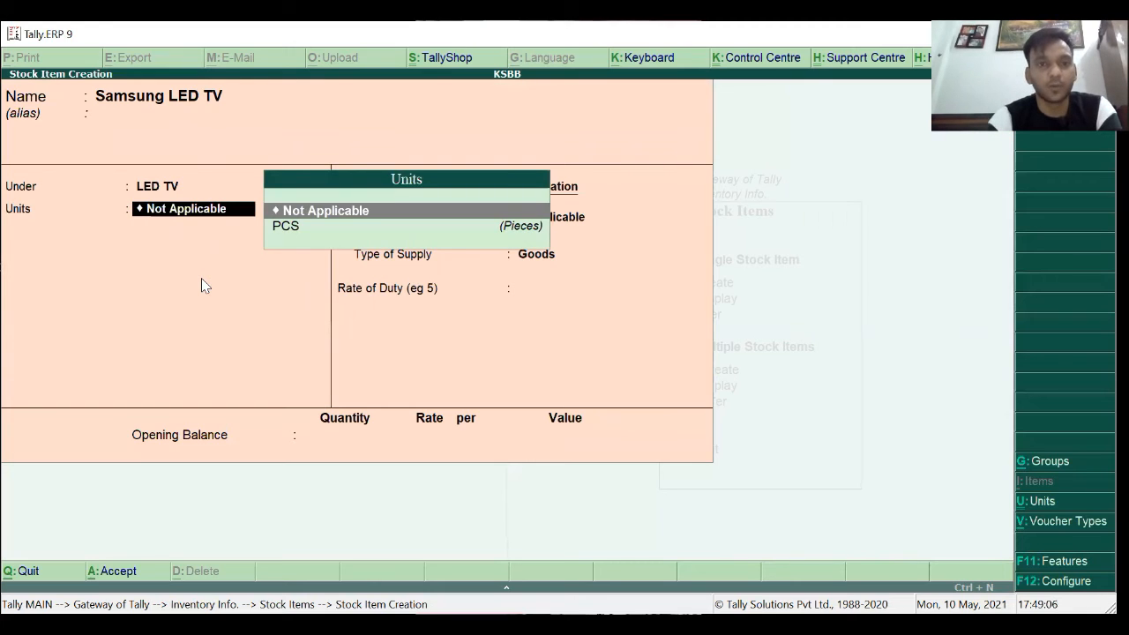
key(Down)
key(Return)
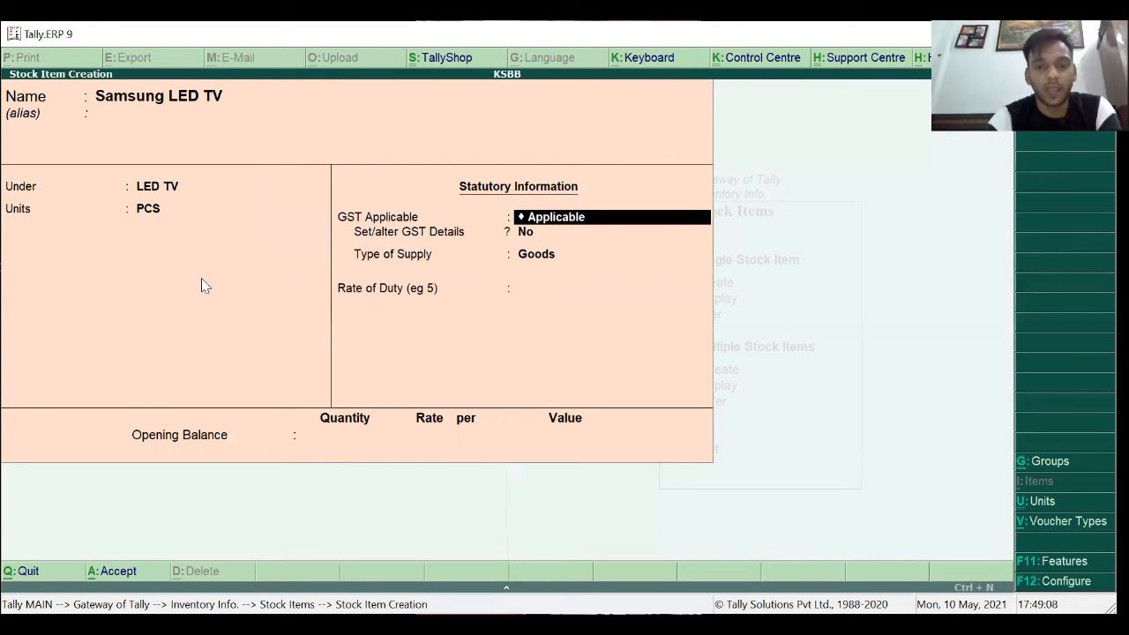
Give Samsung LED TV GST On Value, Taxable, 18% integrated tax, and save it.
key(Return)
key(y)
key(Return)
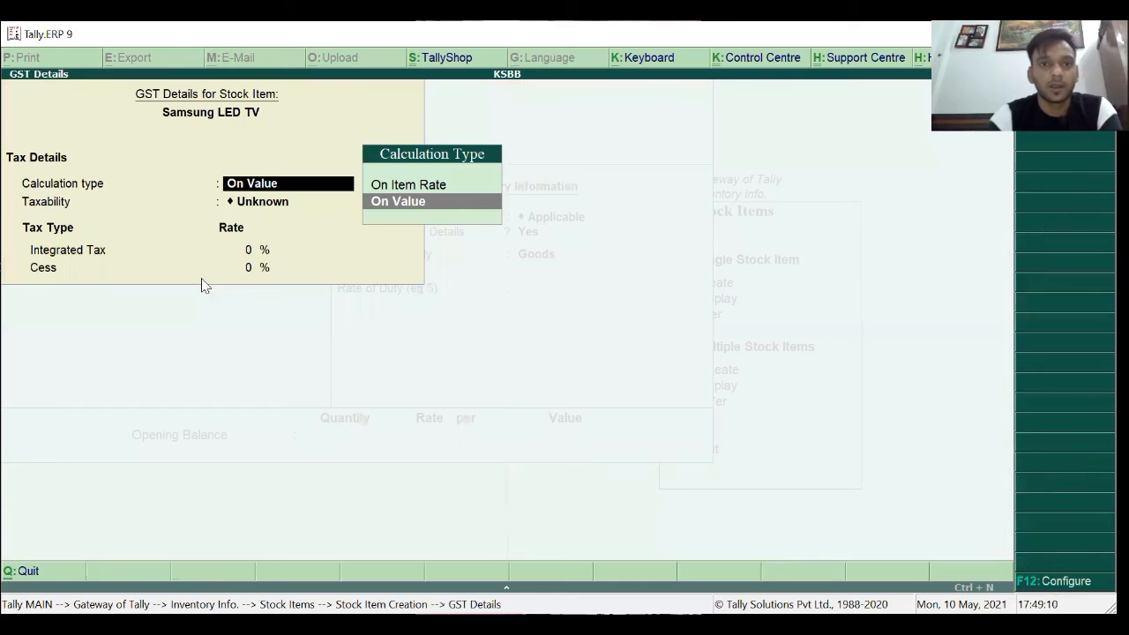
key(Return)
key(Down)
key(Down)
key(Down)
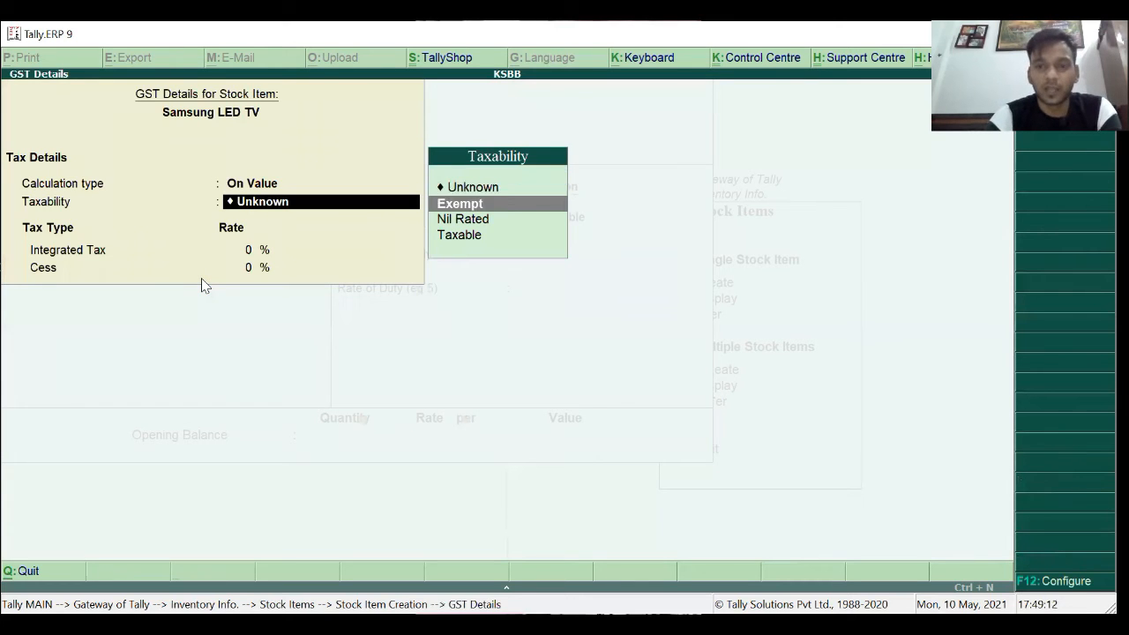
key(Return)
text(1)
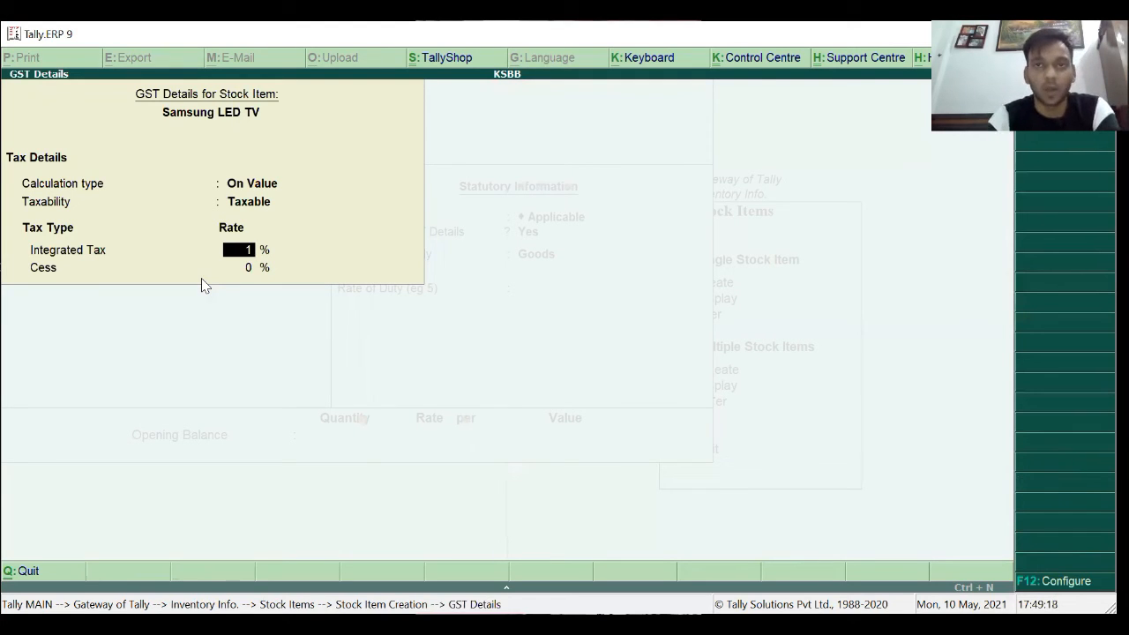
text(8)
key(Return)
key(Return)
key(Return)
key(Return)
key(Return)
key(Return)
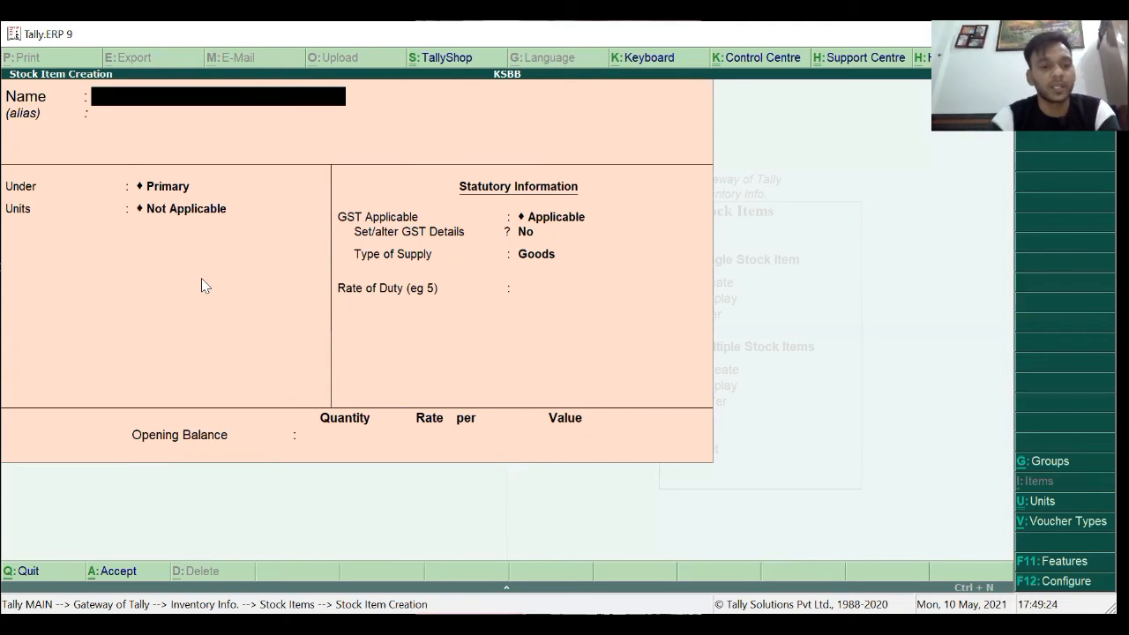
Leave stock item creation, briefly open Unit creation without saving, and return to Gateway.
key(Escape)
key(Return)
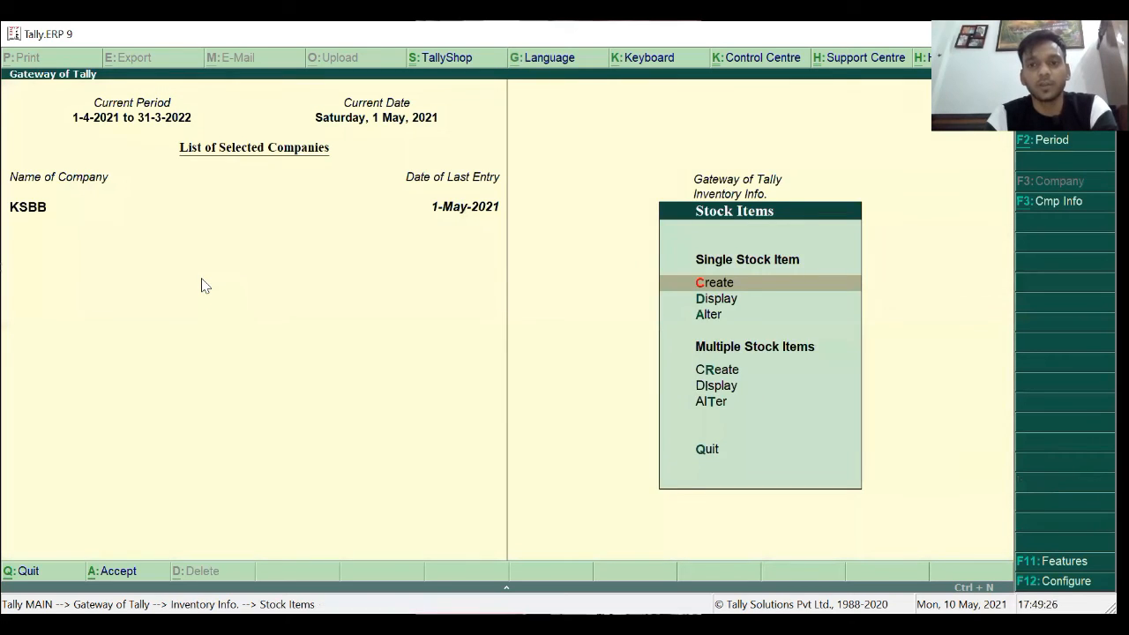
key(Escape)
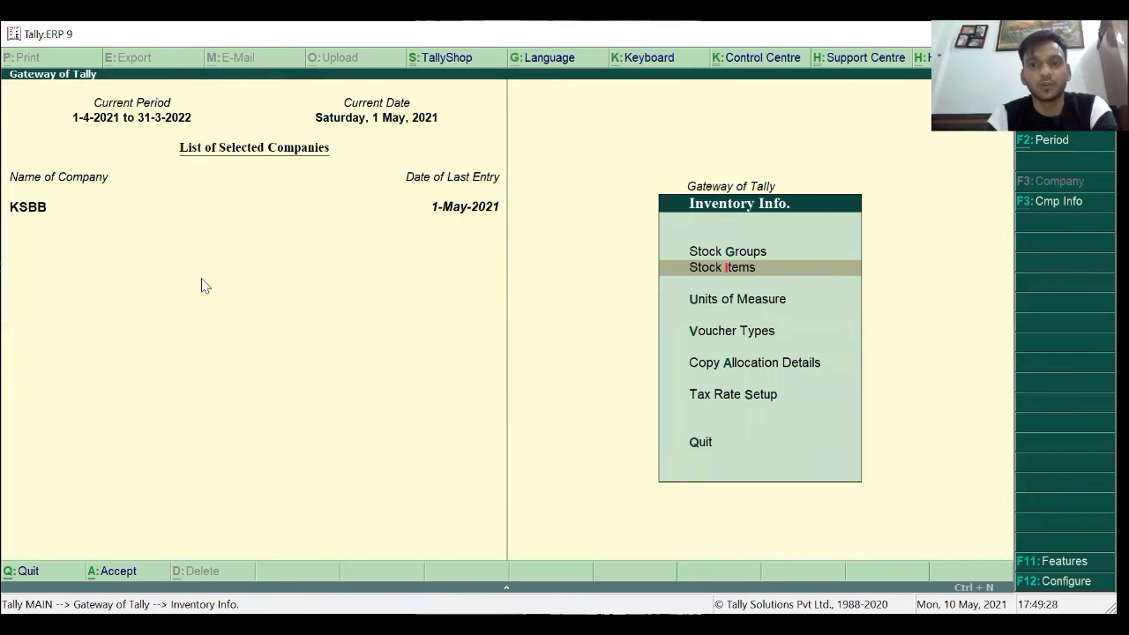
key(Down)
key(Return)
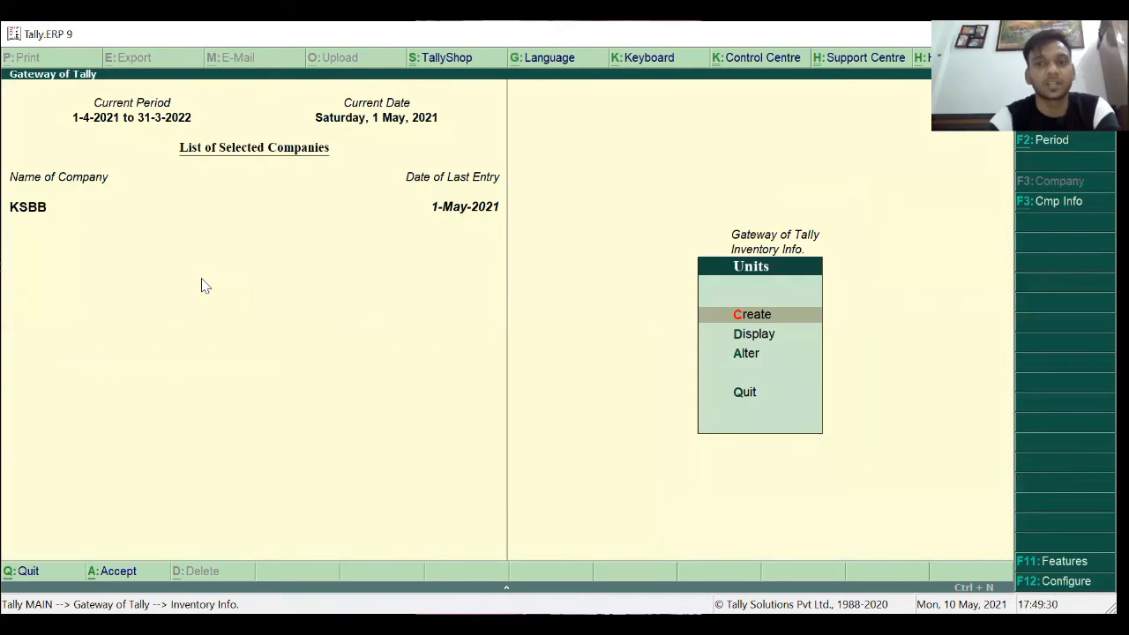
key(Return)
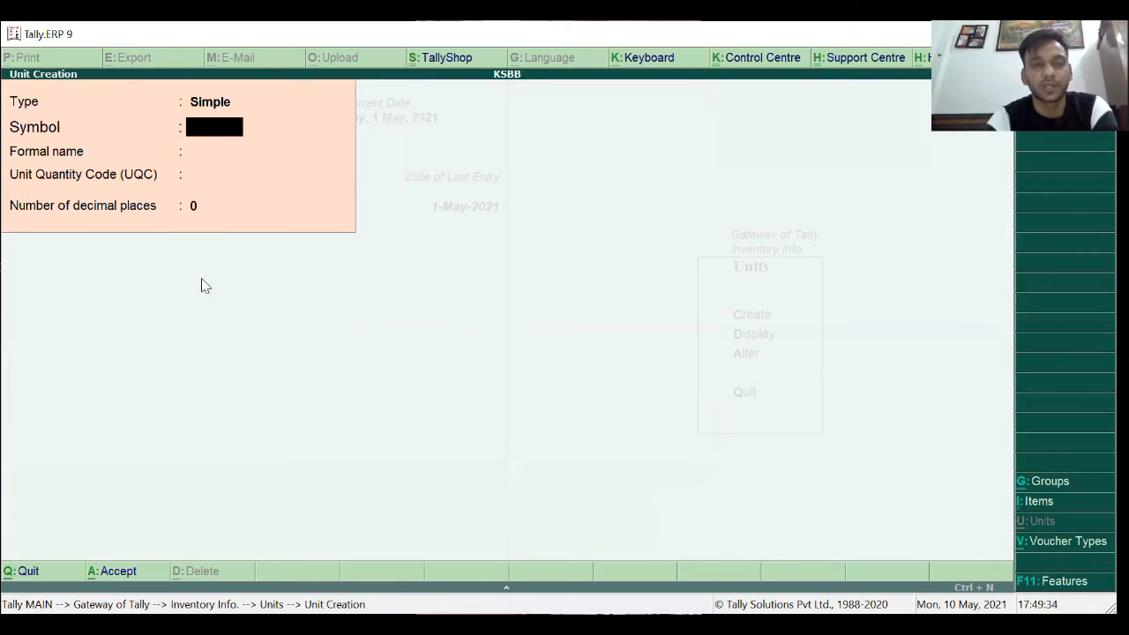
key(Escape)
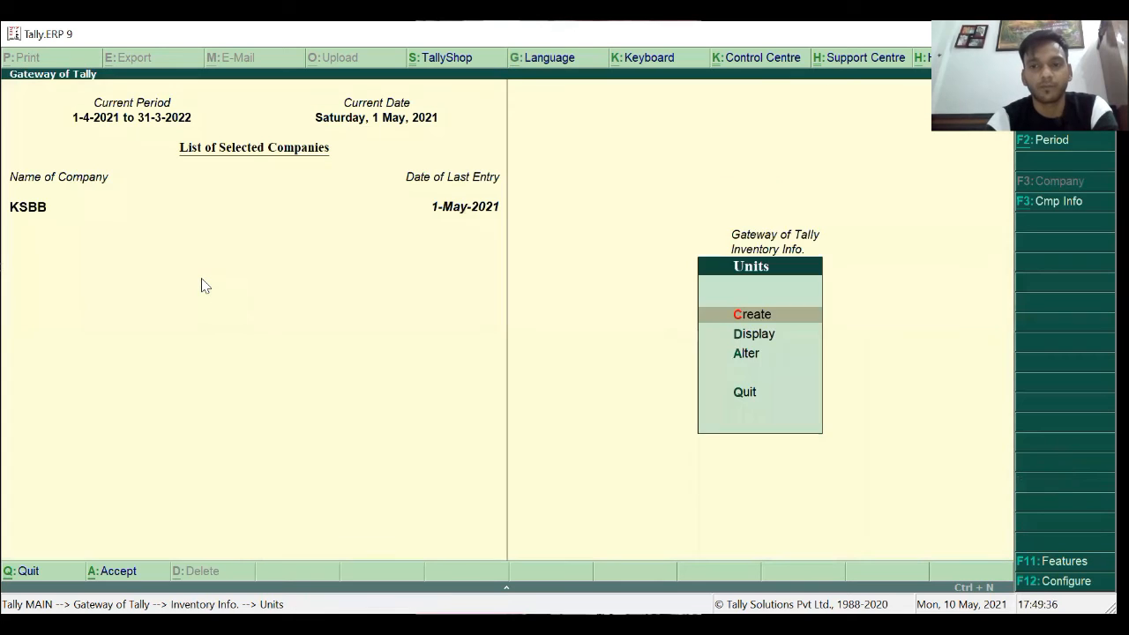
key(Escape)
key(Escape)
Open Accounting Vouchers and switch to a Purchase voucher with F9.
key(Down)
key(Down)
key(Up)
key(Return)
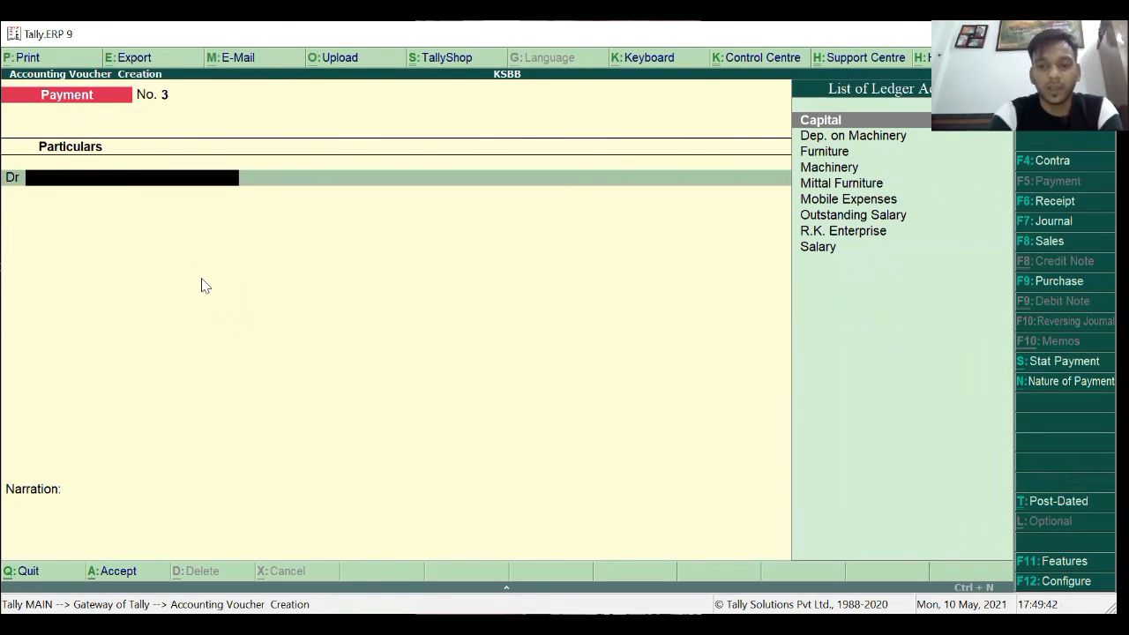
key(F9)
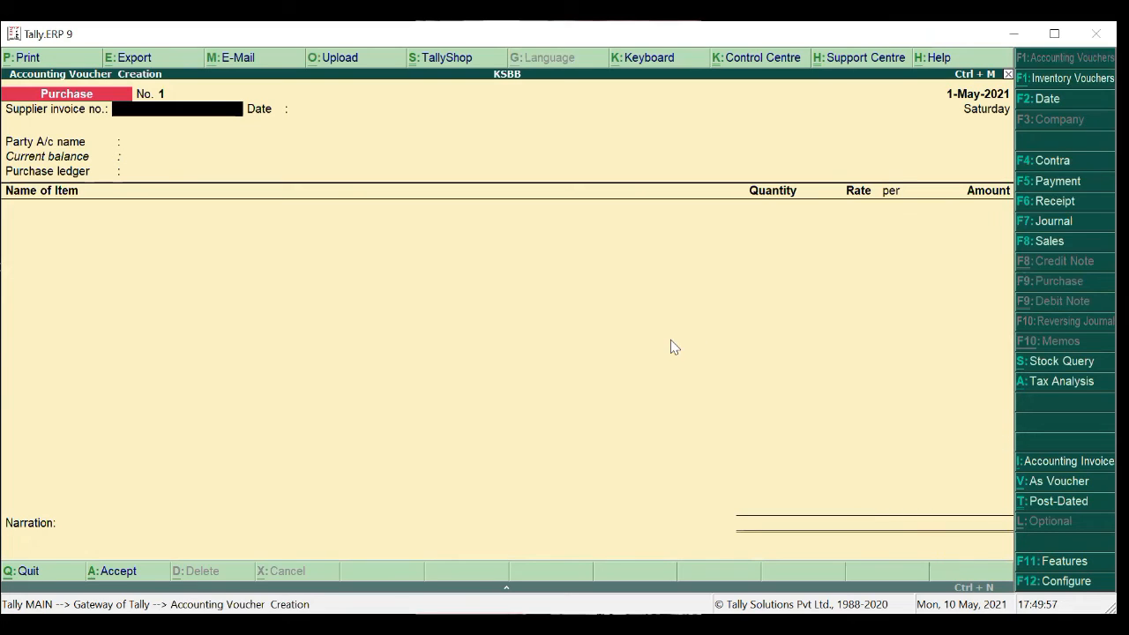
Enter supplier invoice number M/09 and accept the voucher date 1-May-2021.
click(525, 336)
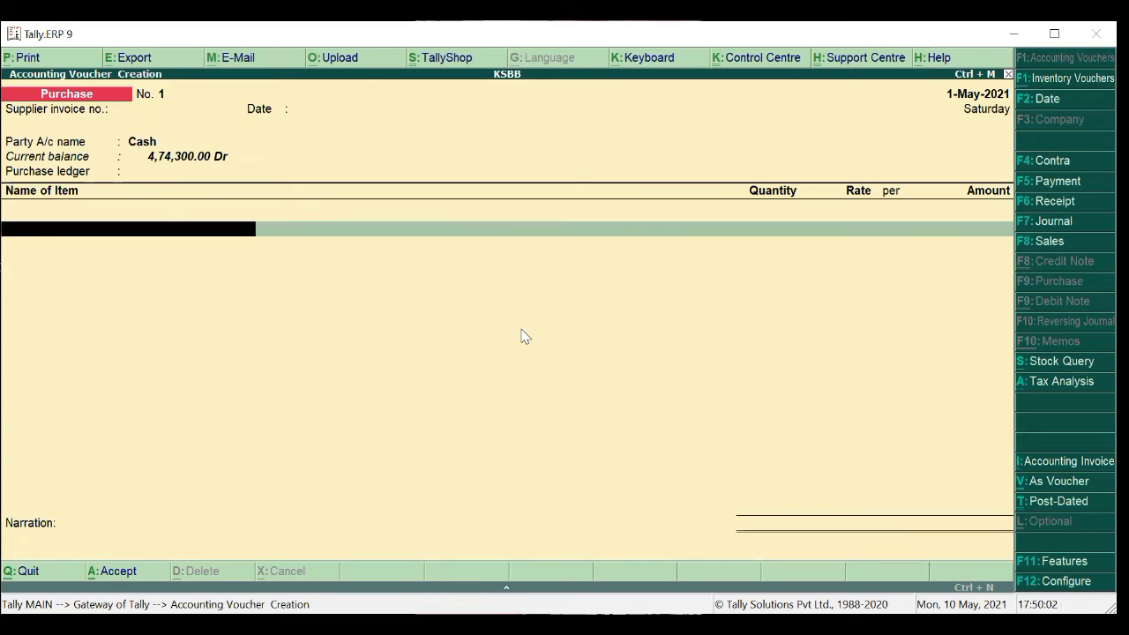
key(BackSpace)
key(BackSpace)
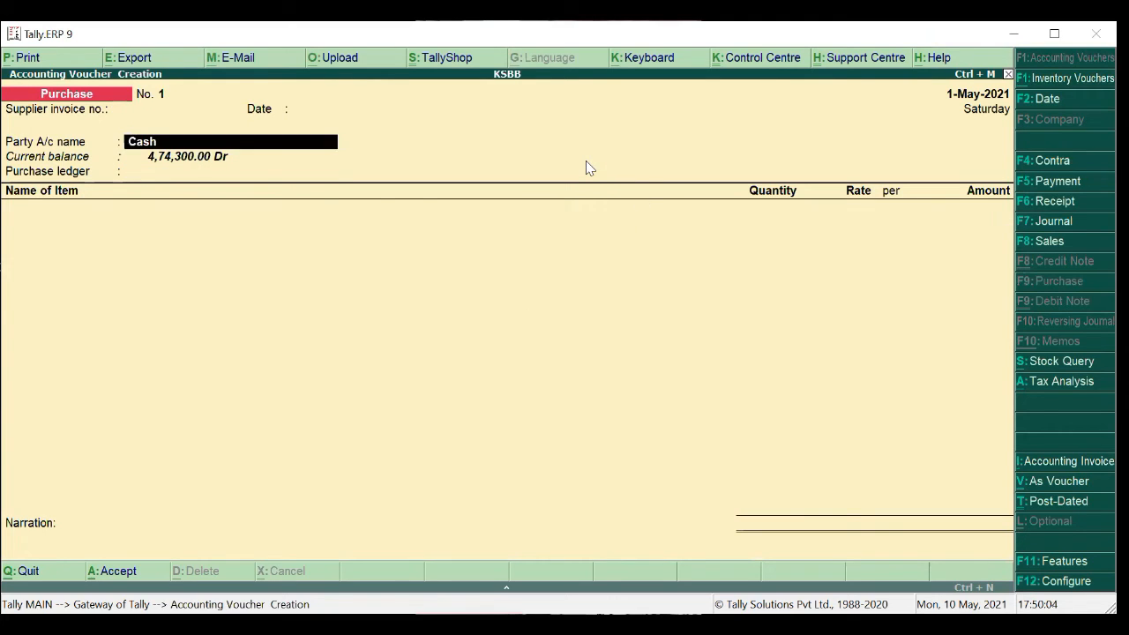
key(BackSpace)
key(BackSpace)
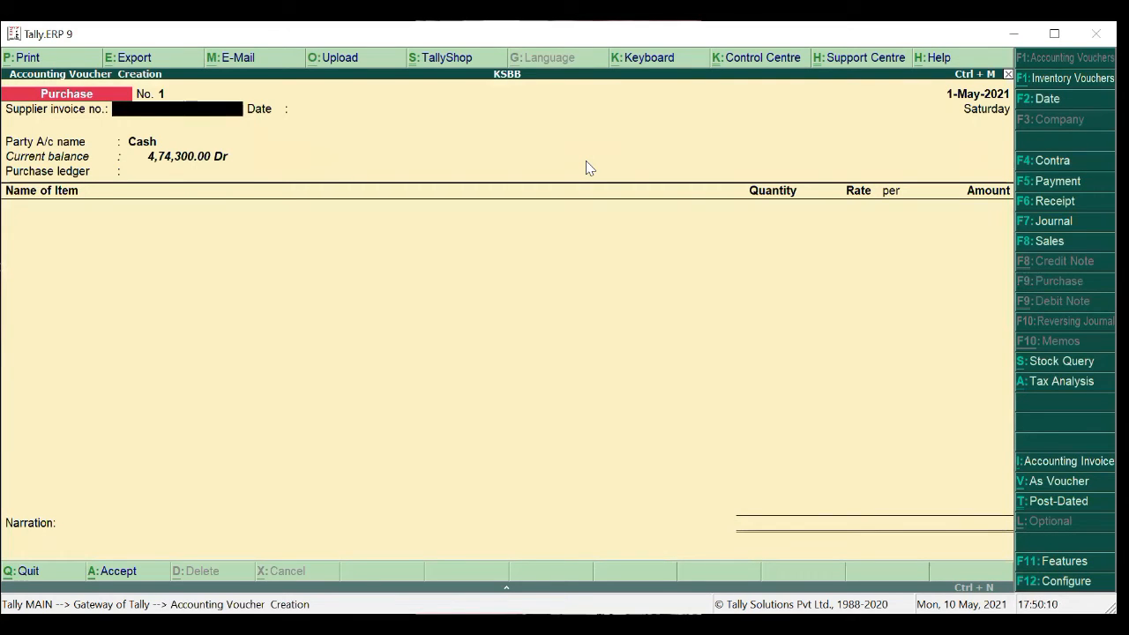
text(M/09)
key(Return)
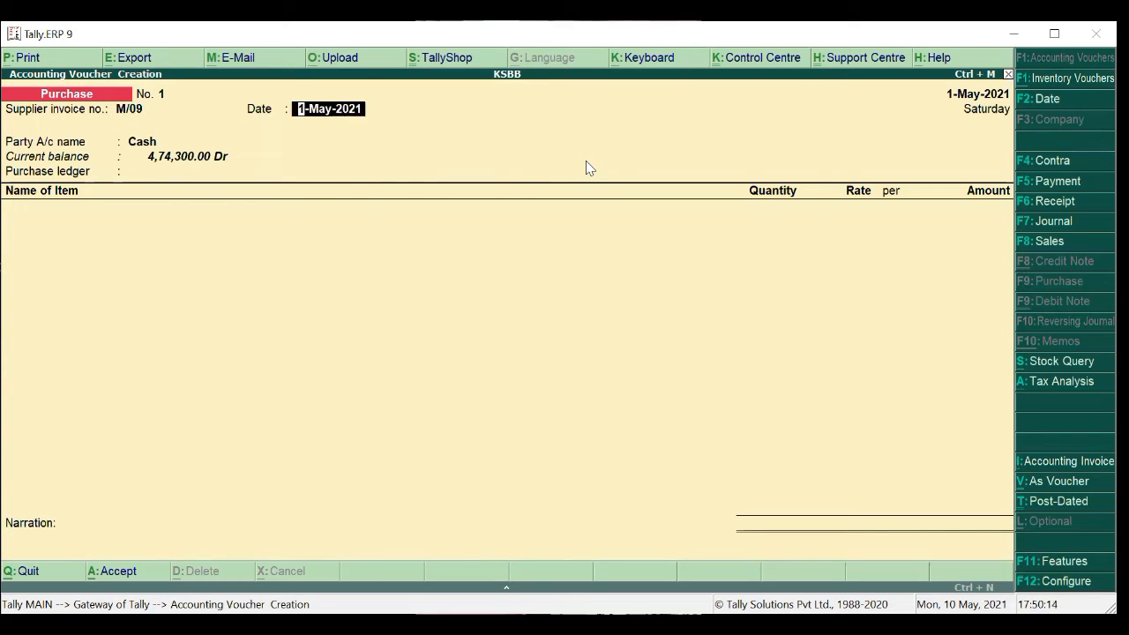
key(Return)
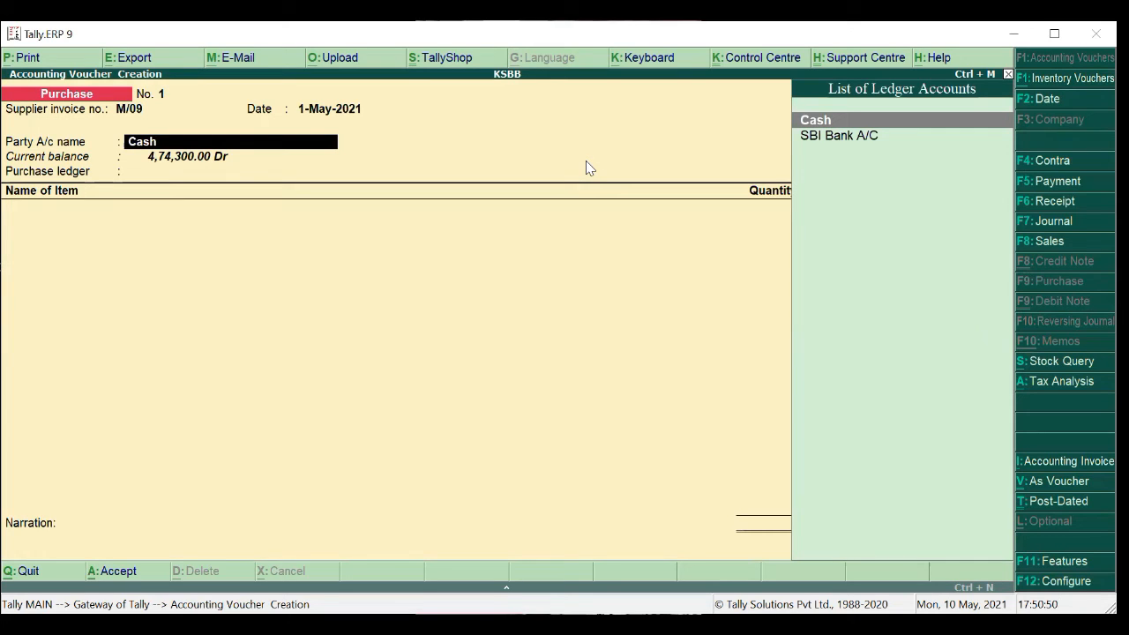
Create a new party ledger named Ganpati Electronics under the Sundry Creditors group.
key(alt+c)
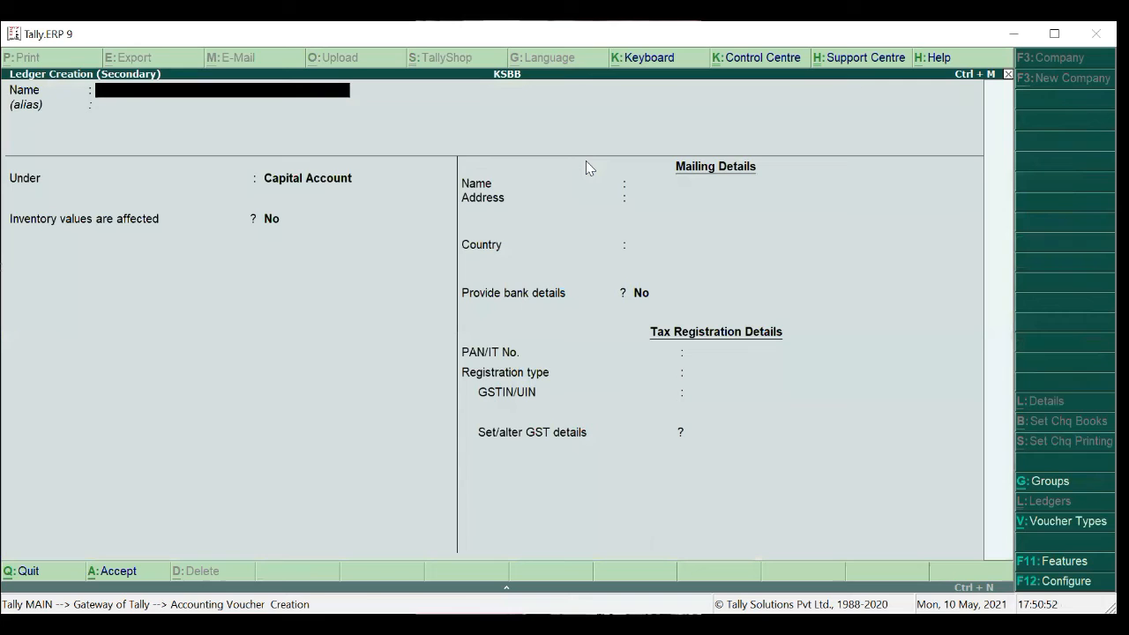
text(Ganpatip)
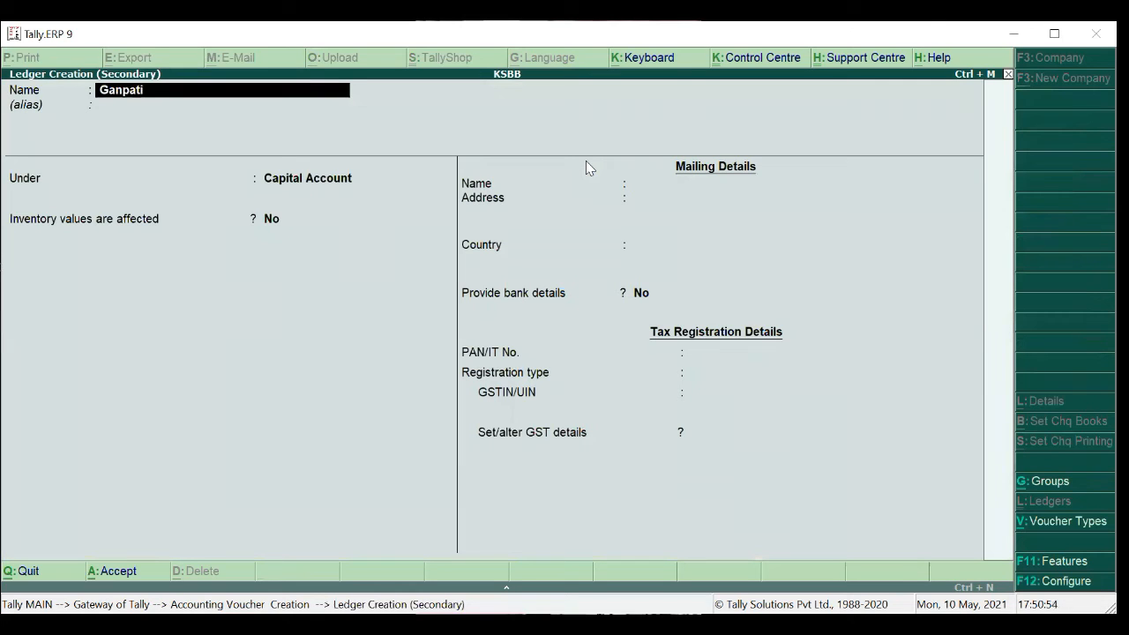
key(BackSpace)
text(Electronics)
key(Return)
key(Return)
text(Sundry)
key(Down)
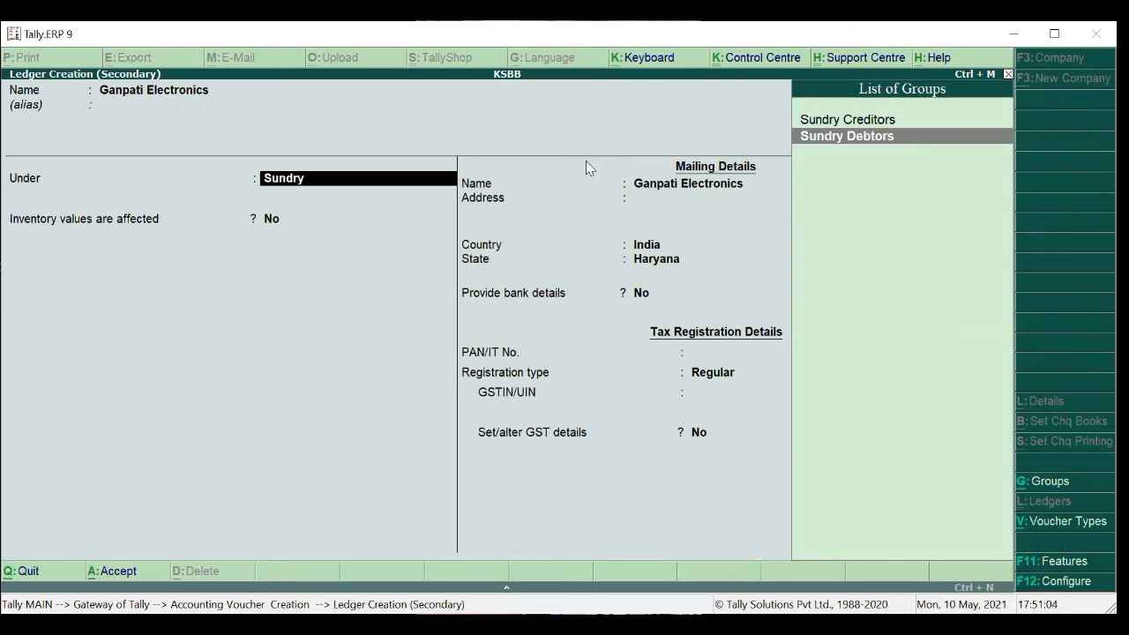
key(Up)
key(Return)
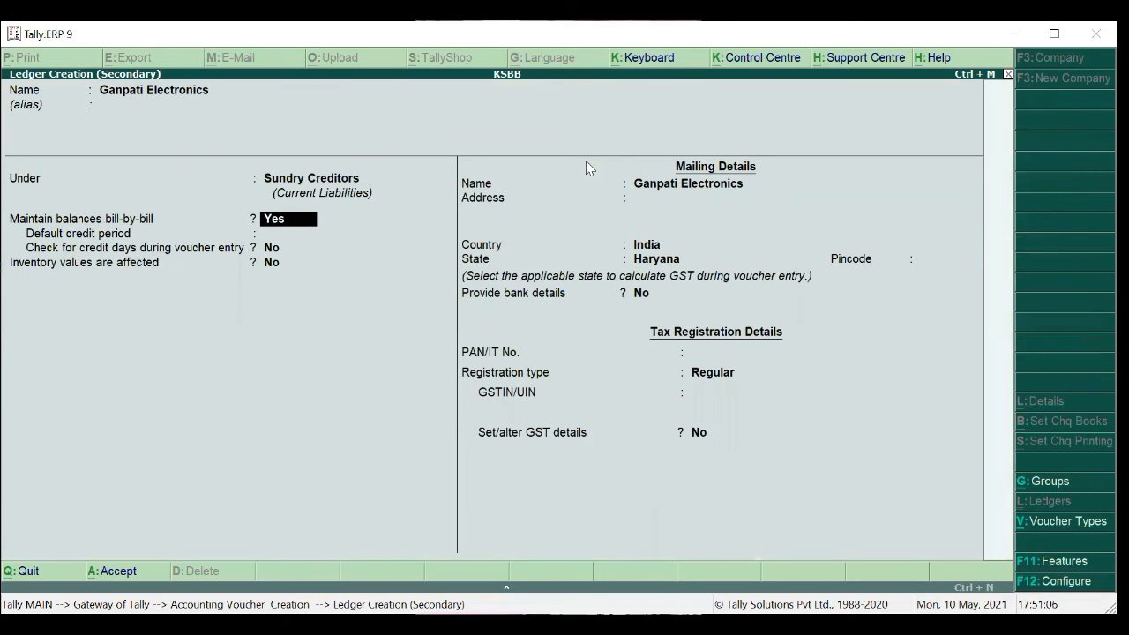
Fill in the supplier's two mailing address lines, leaving the third line blank.
key(Return)
key(Return)
key(Return)
key(Return)
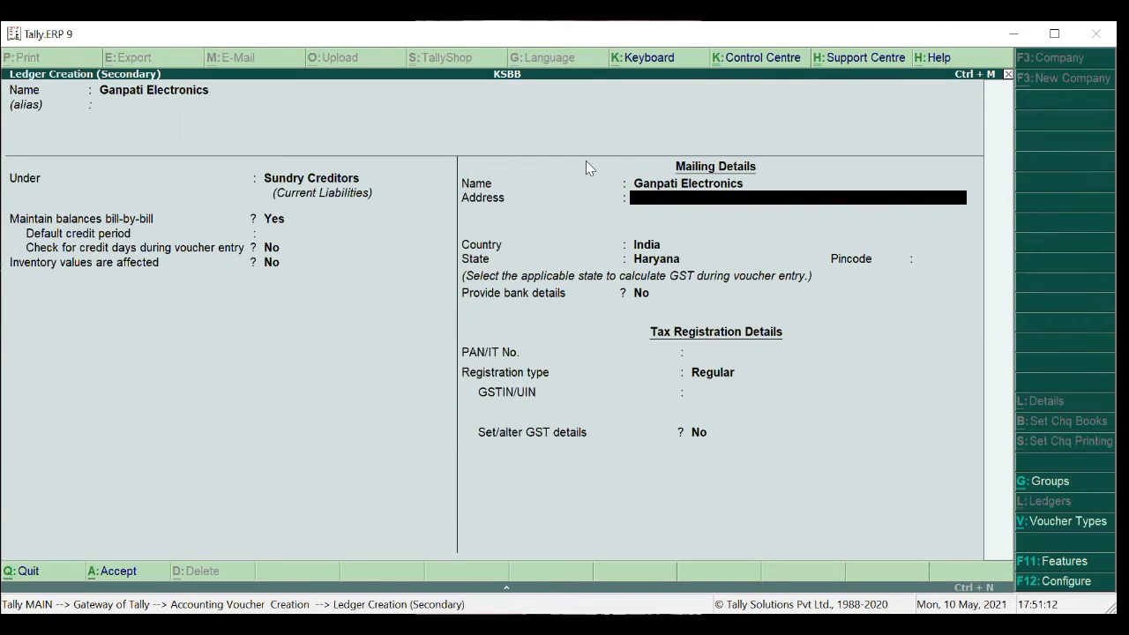
key(BackSpace)
key(BackSpace)
key(BackSpace)
key(BackSpace)
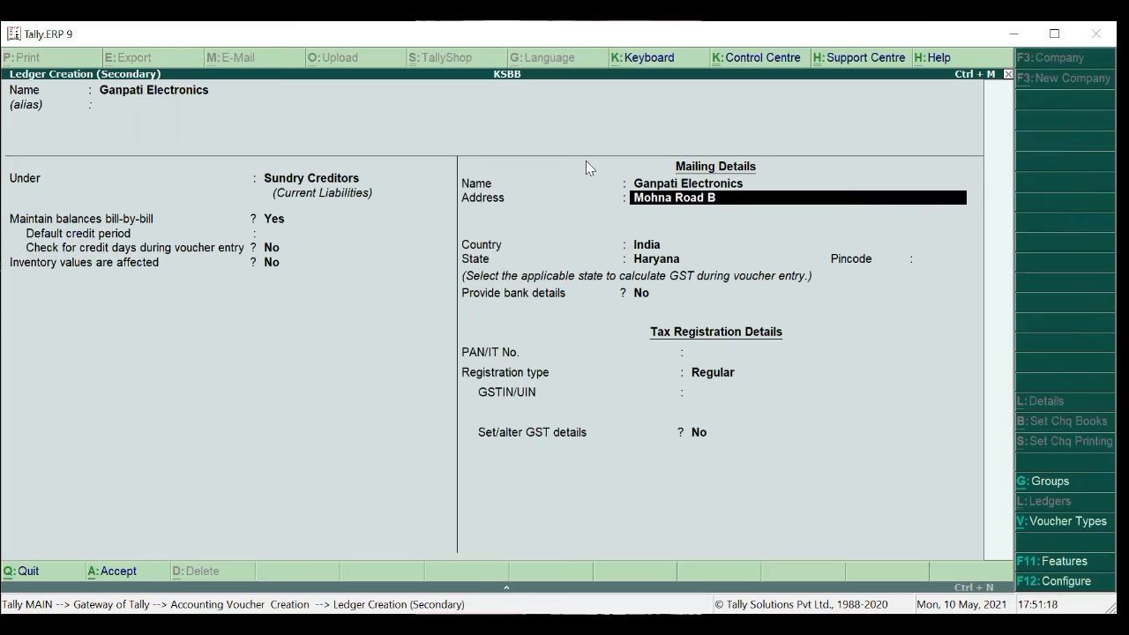
key(Return)
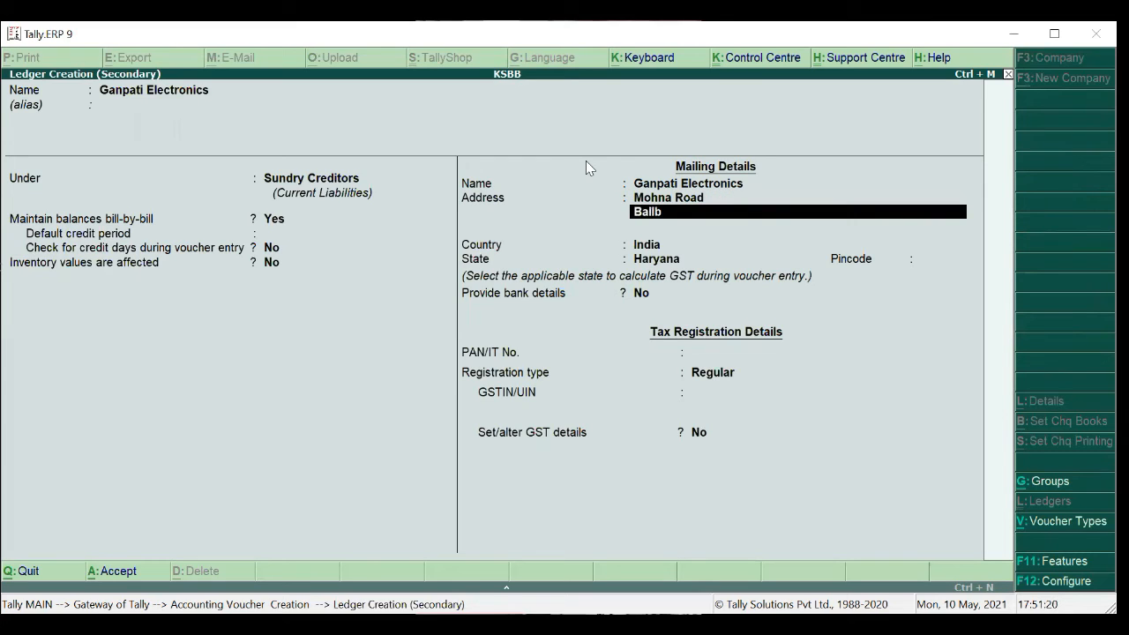
key(BackSpace)
key(Return)
key(Return)
key(Return)
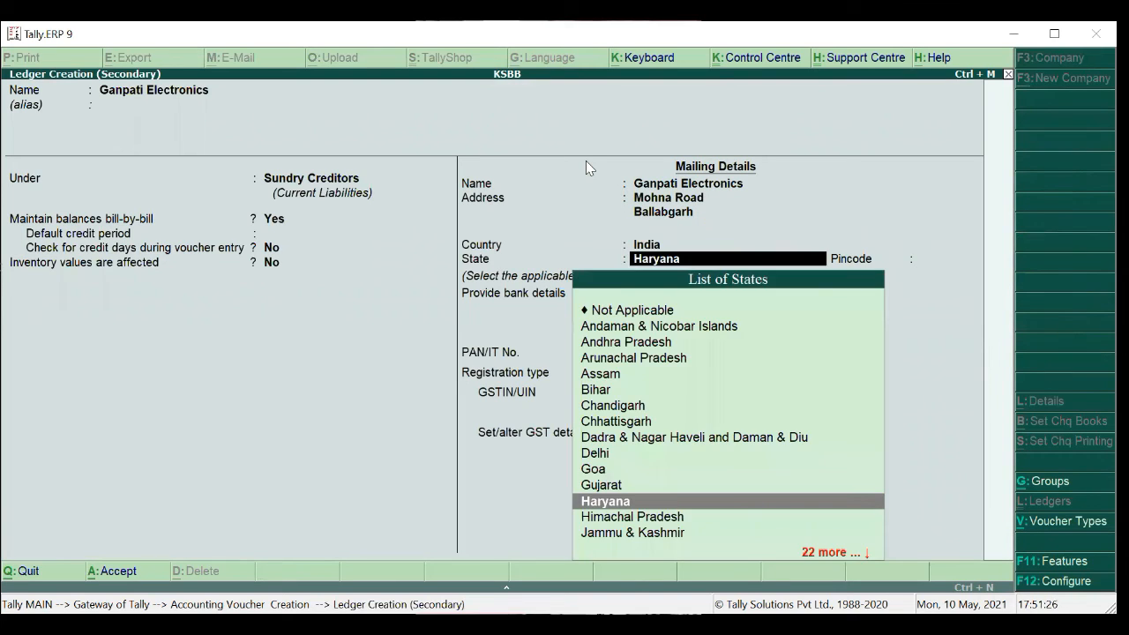
key(Return)
Enter the supplier's pincode, skip bank and PAN, keep Regular registration, and enter its GSTIN.
text(121)
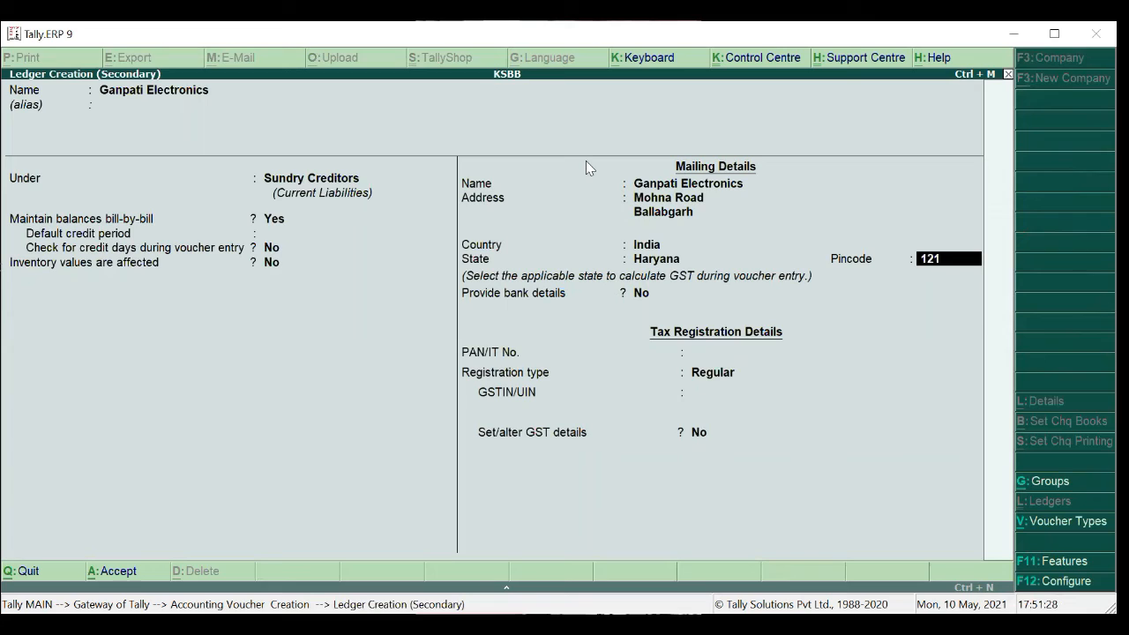
text(004)
key(Return)
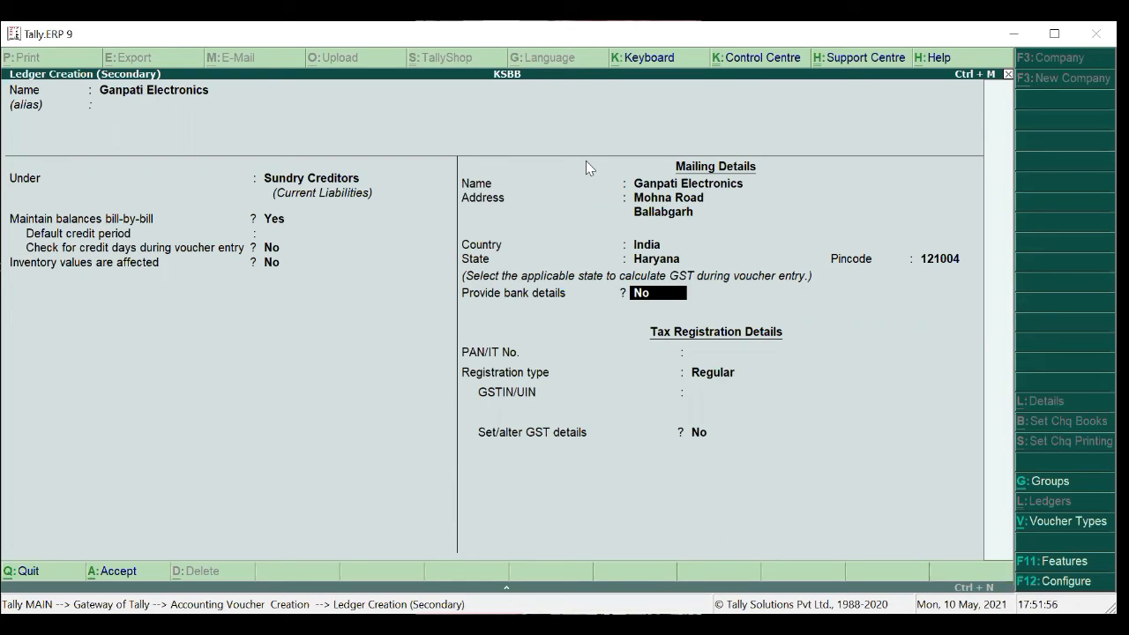
key(Return)
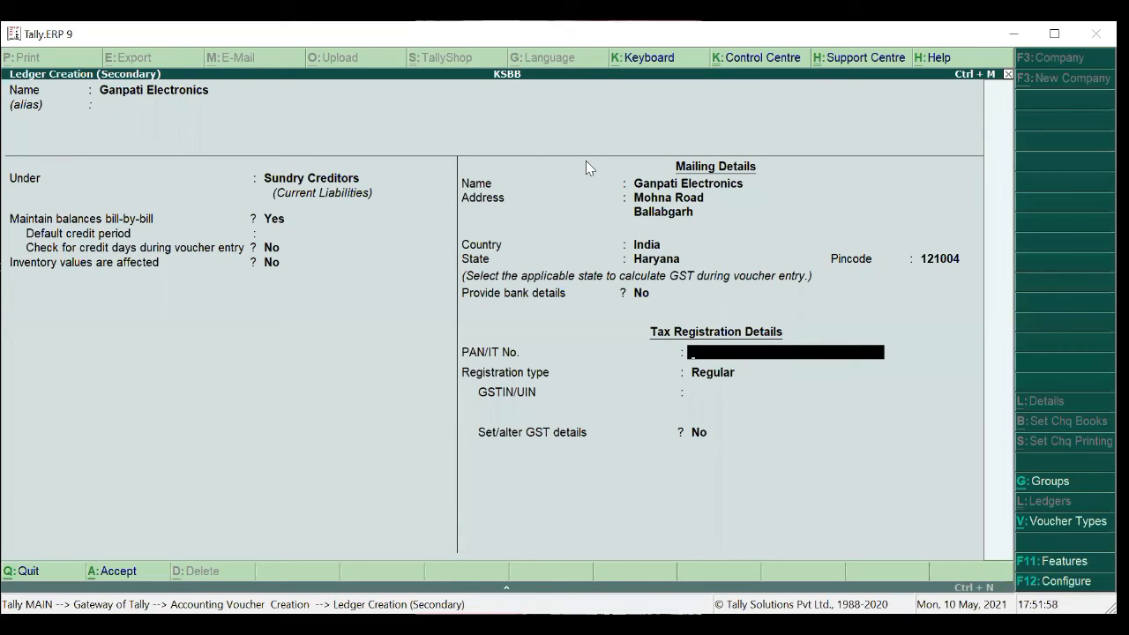
key(Return)
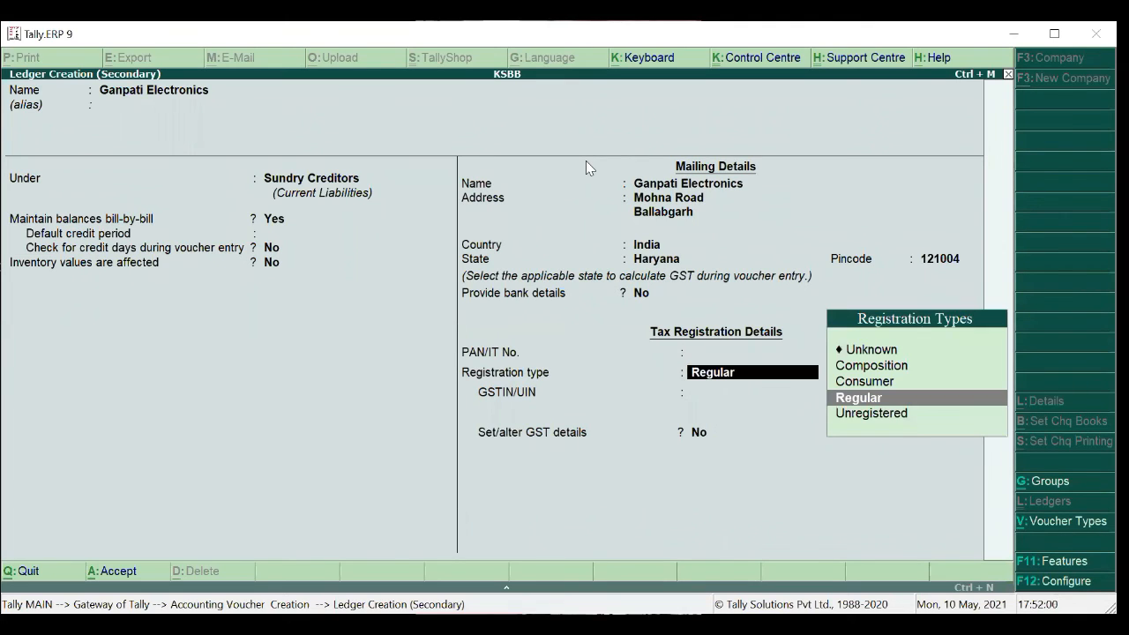
key(Return)
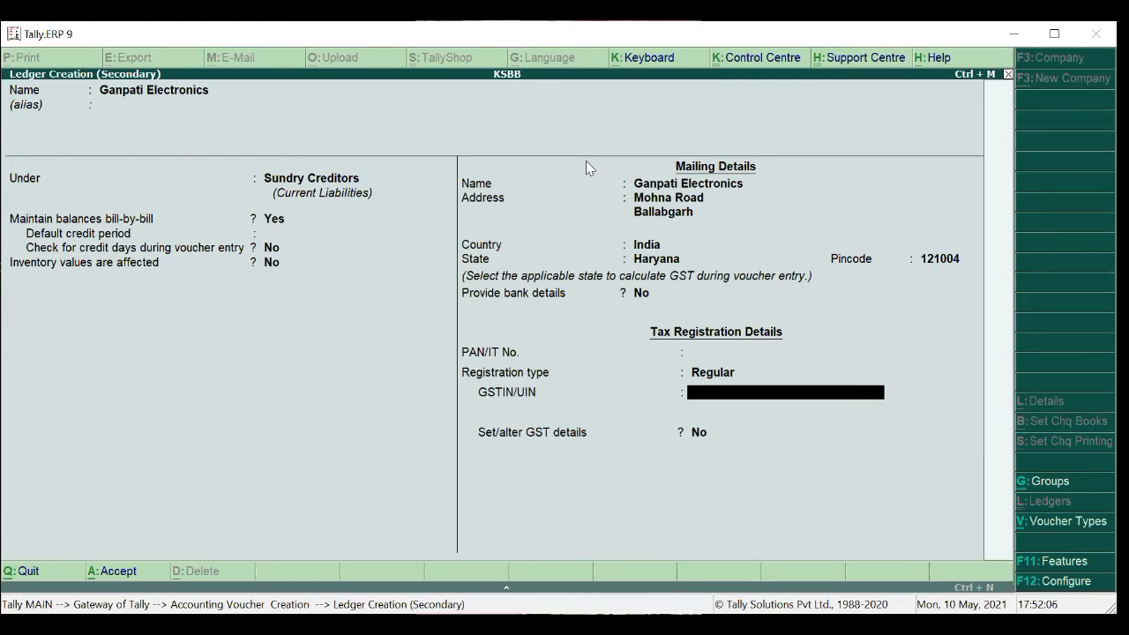
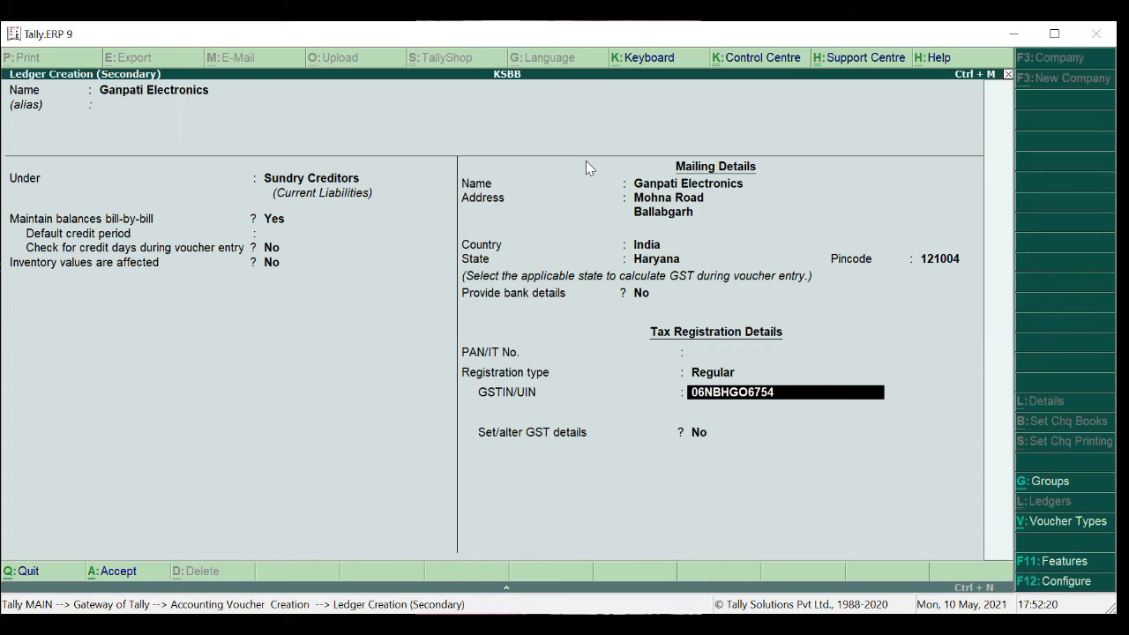
key(Return)
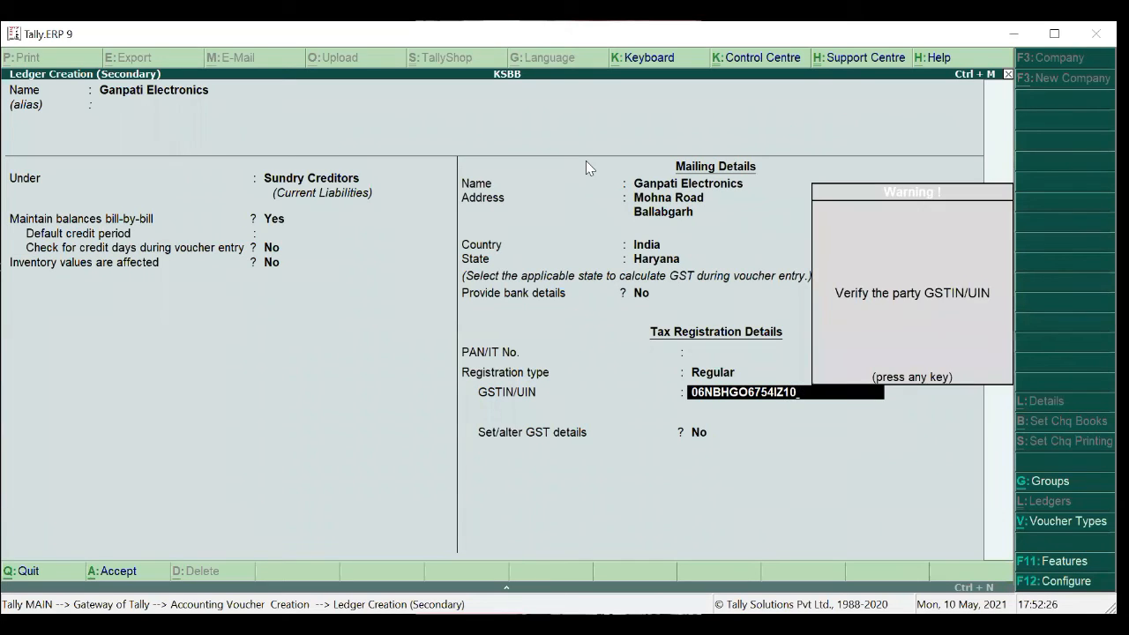
key(Return)
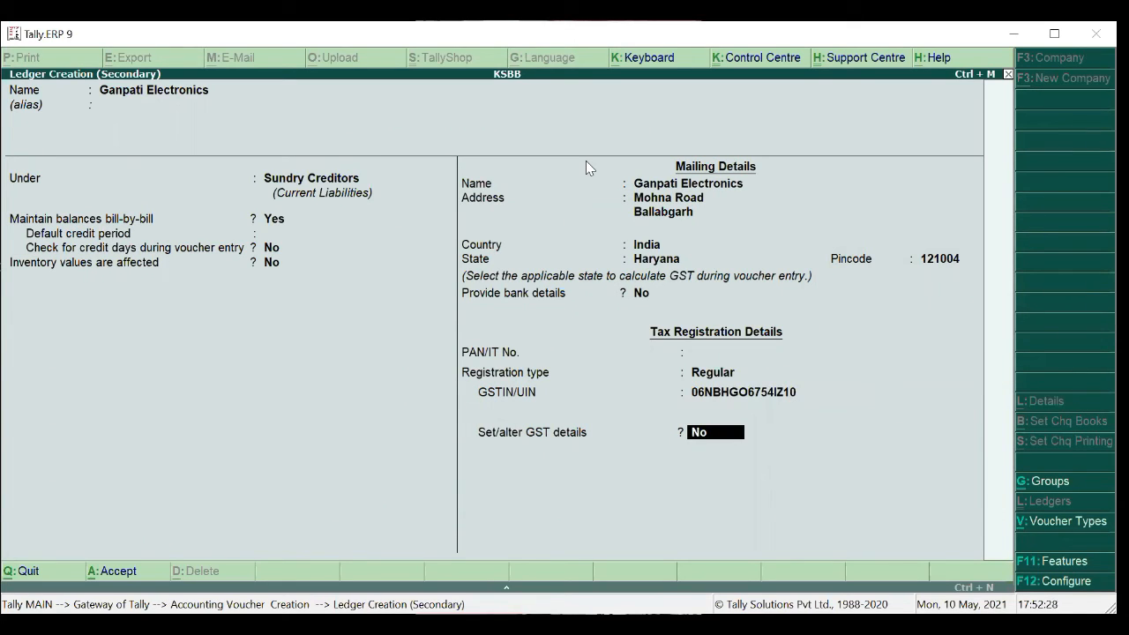
Set 'Set/alter GST details' to Yes and keep Regular registration with other options at No.
text(y)
key(Return)
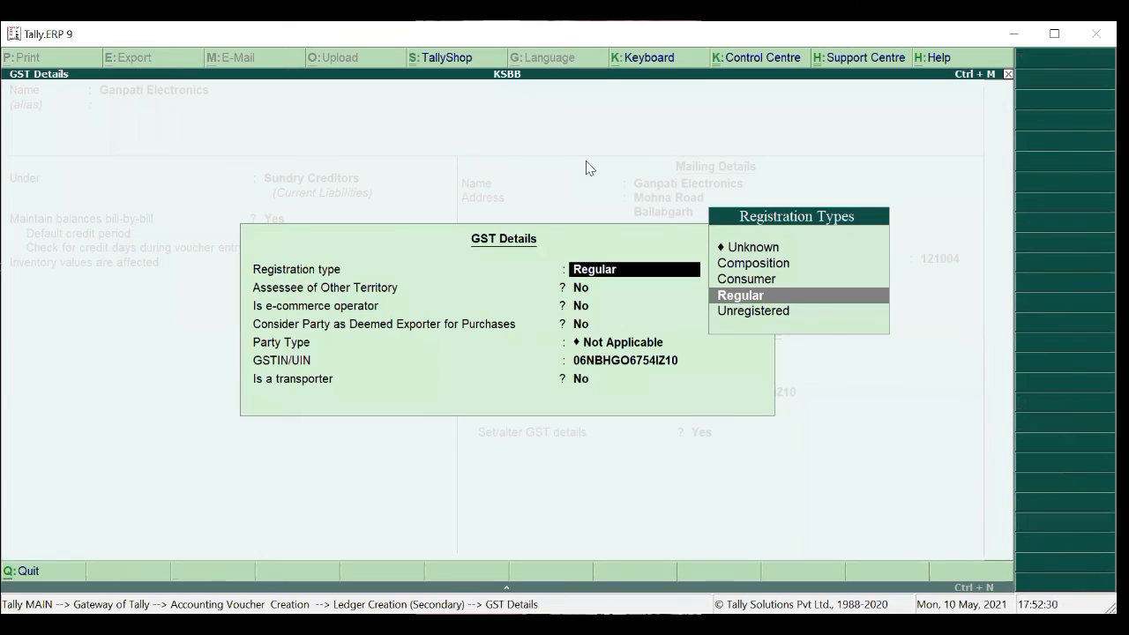
key(Return)
key(Return)
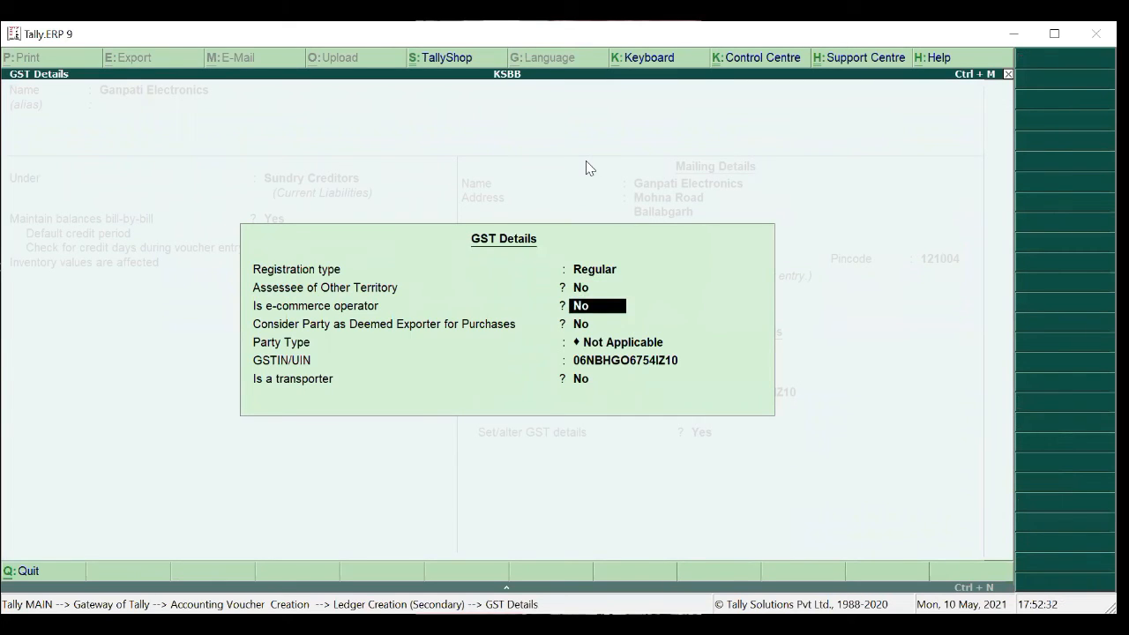
key(Return)
key(Return)
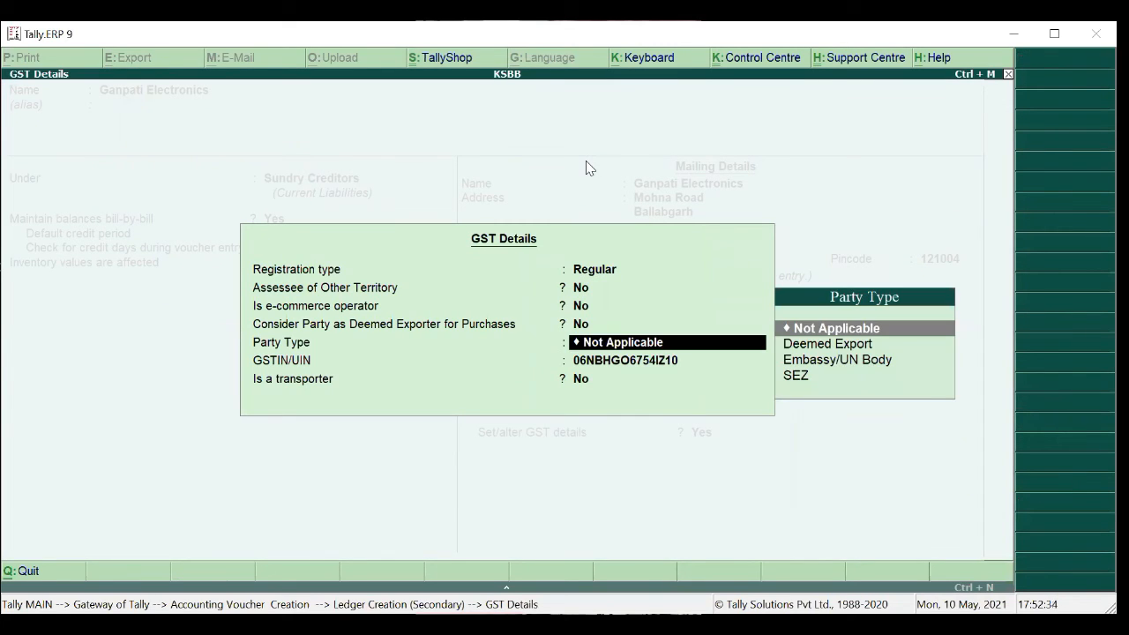